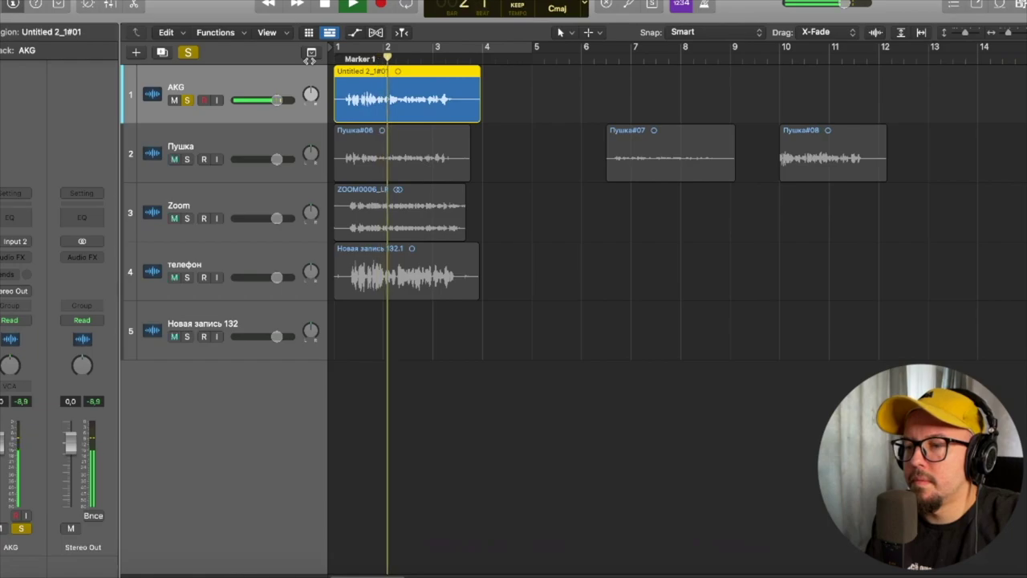
Step: Turn on looped playback from bar 1 to about bar 4.5 and solo the Пушка track
{"action": "key", "text": "c"}
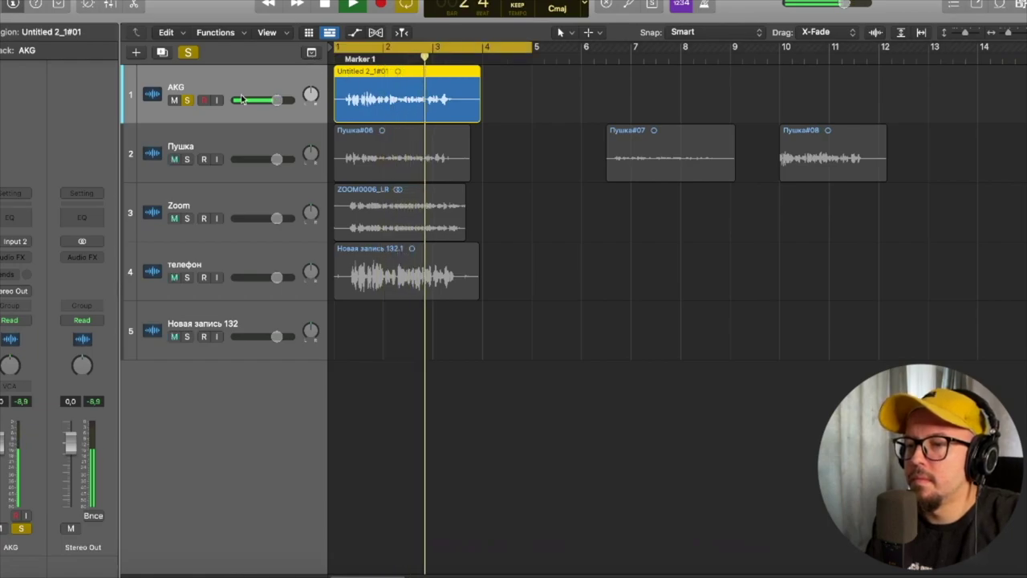
{"action": "left_click", "coordinate": [187, 145]}
{"action": "left_click_drag", "start_coordinate": [530, 47], "coordinate": [505, 46]}
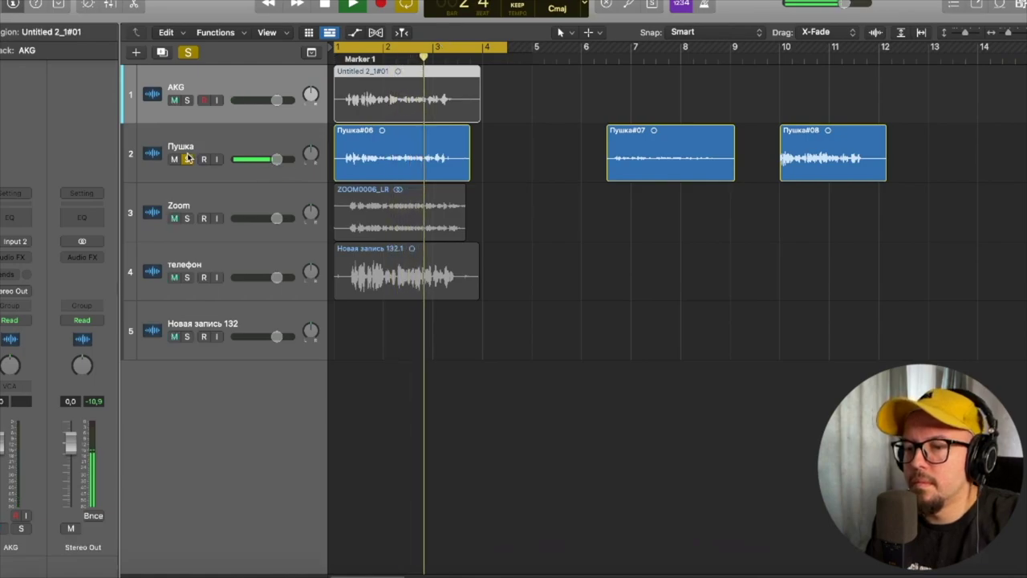
Step: Listen to the Zoom and телефон tracks one at a time in solo, clearing each solo when done
{"action": "left_click", "coordinate": [187, 218]}
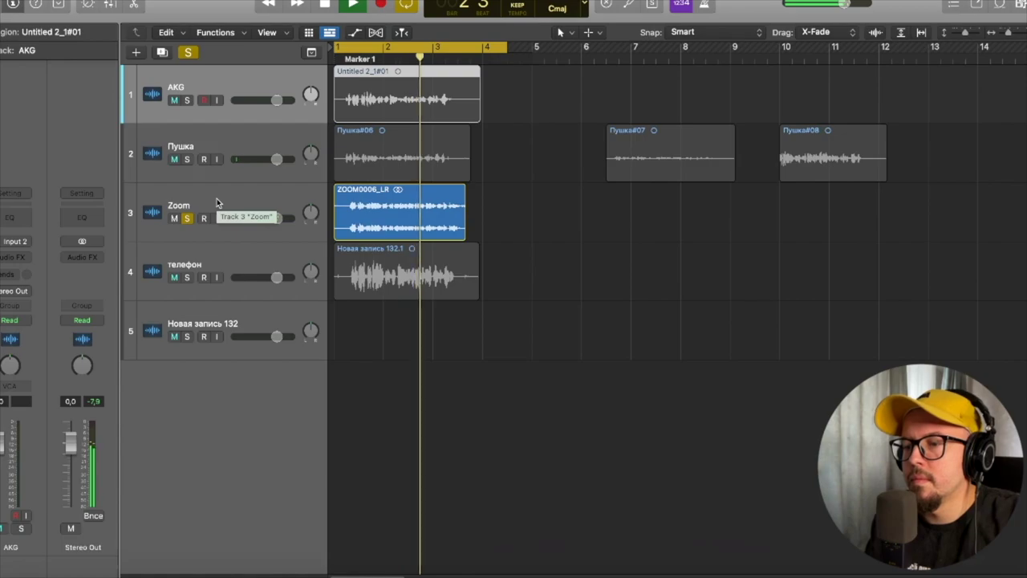
{"action": "key", "text": "space"}
{"action": "left_click", "coordinate": [189, 218]}
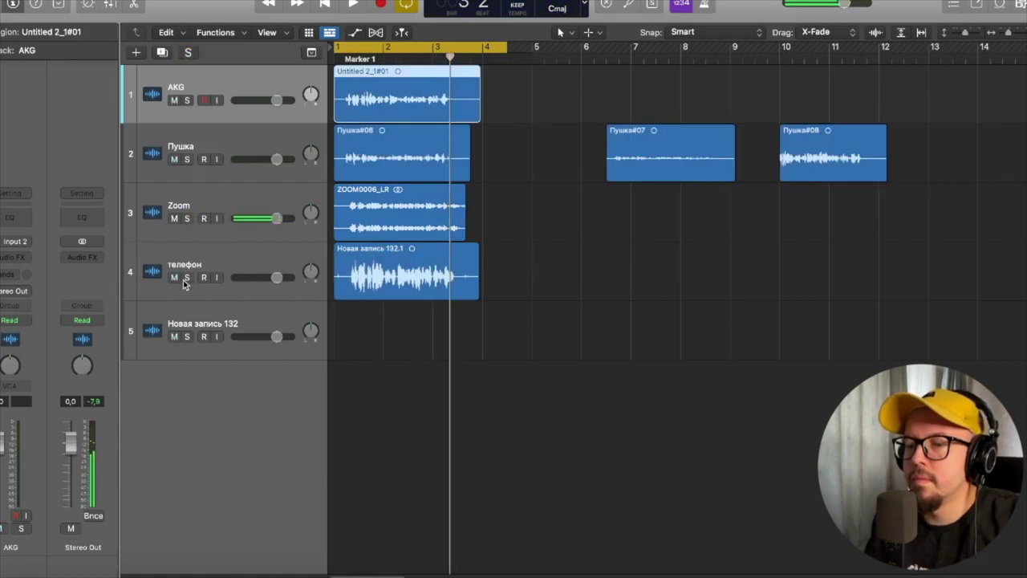
{"action": "left_click", "coordinate": [187, 277]}
{"action": "key", "text": "space"}
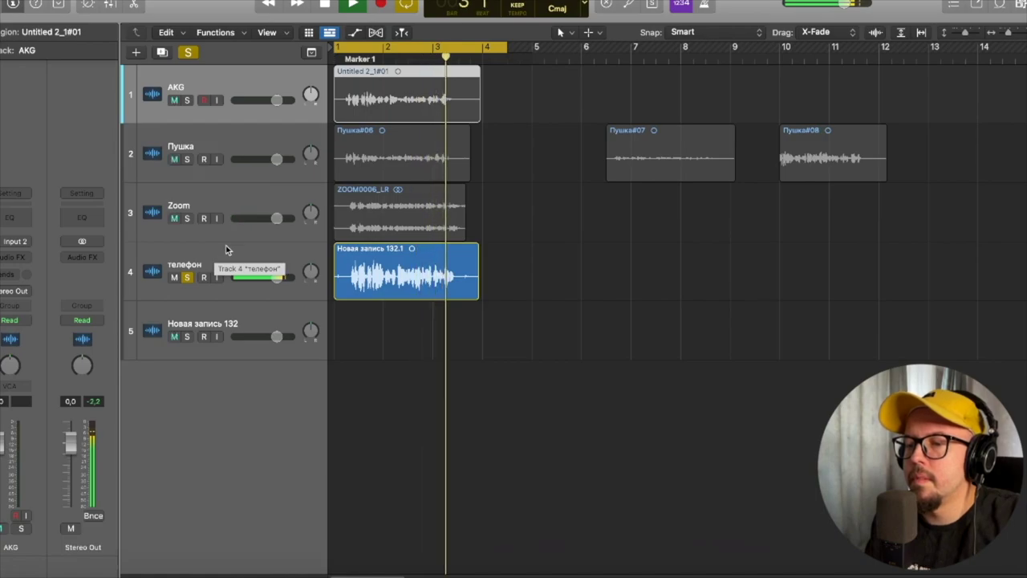
{"action": "left_click", "coordinate": [186, 277]}
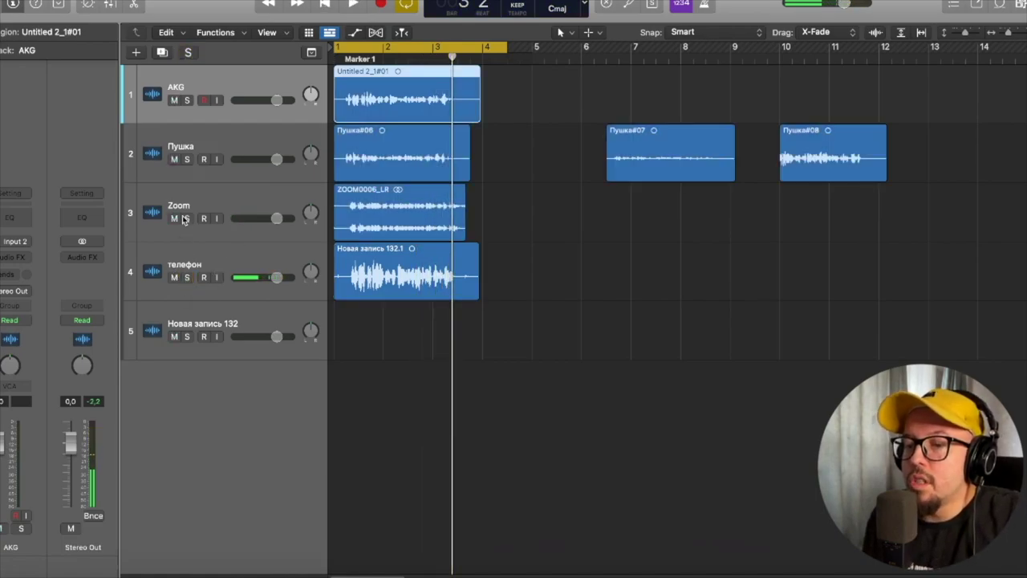
Step: Select and solo the телефон track and play it from the start of the project
{"action": "left_click", "coordinate": [228, 138]}
{"action": "left_click", "coordinate": [223, 82]}
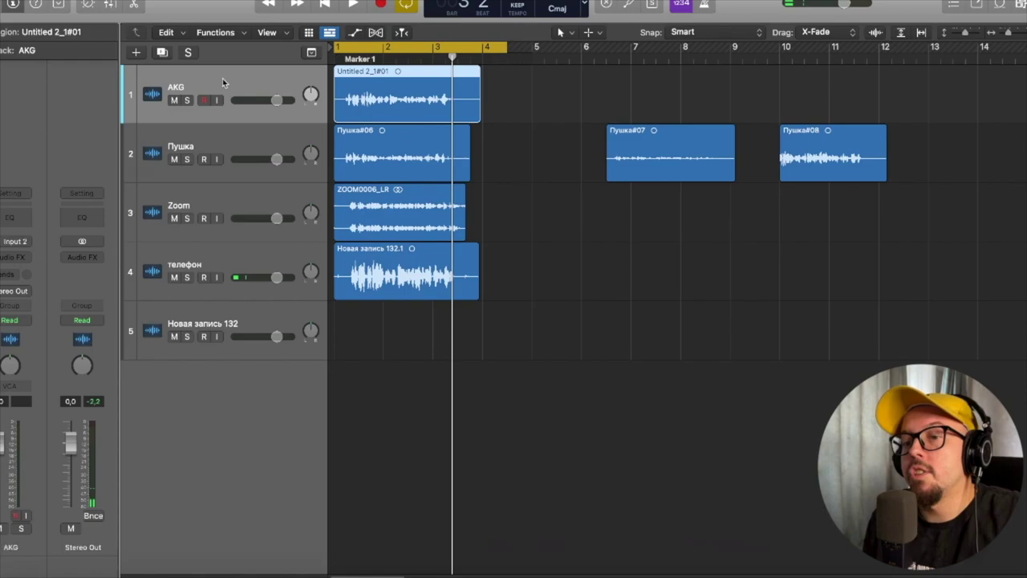
{"action": "left_click", "coordinate": [183, 207]}
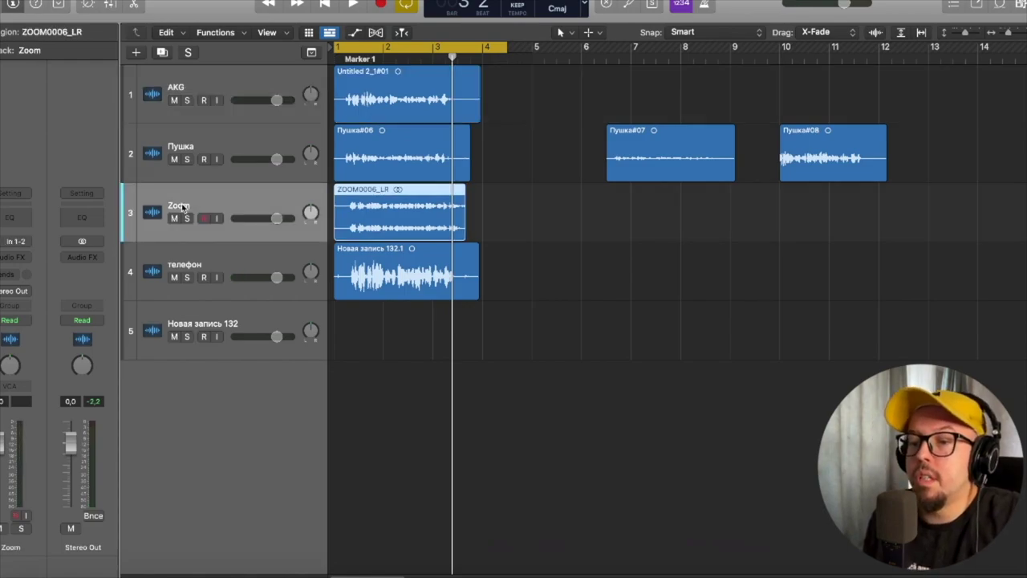
{"action": "left_click", "coordinate": [192, 268]}
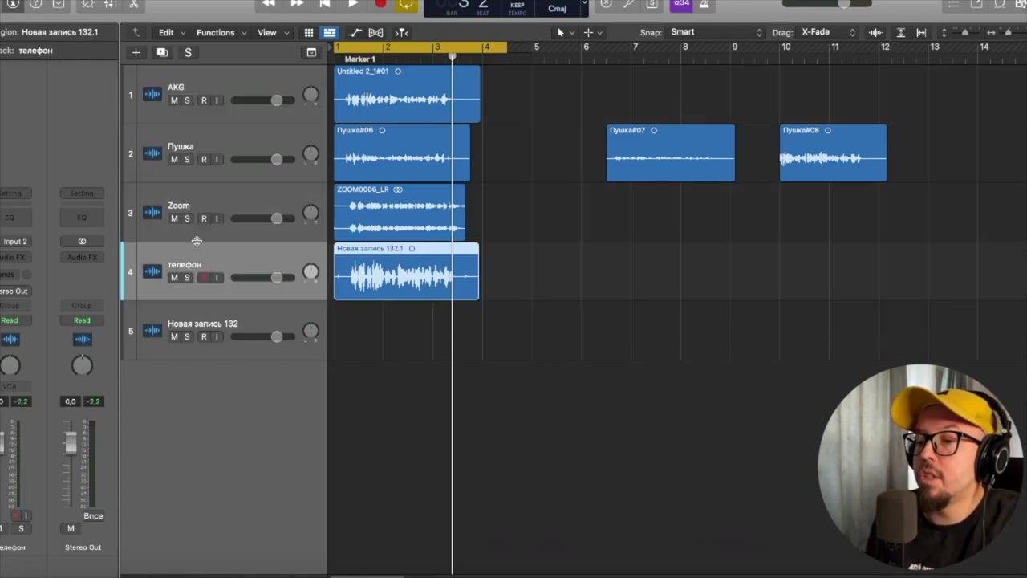
{"action": "left_click", "coordinate": [187, 278]}
{"action": "key", "text": "Return"}
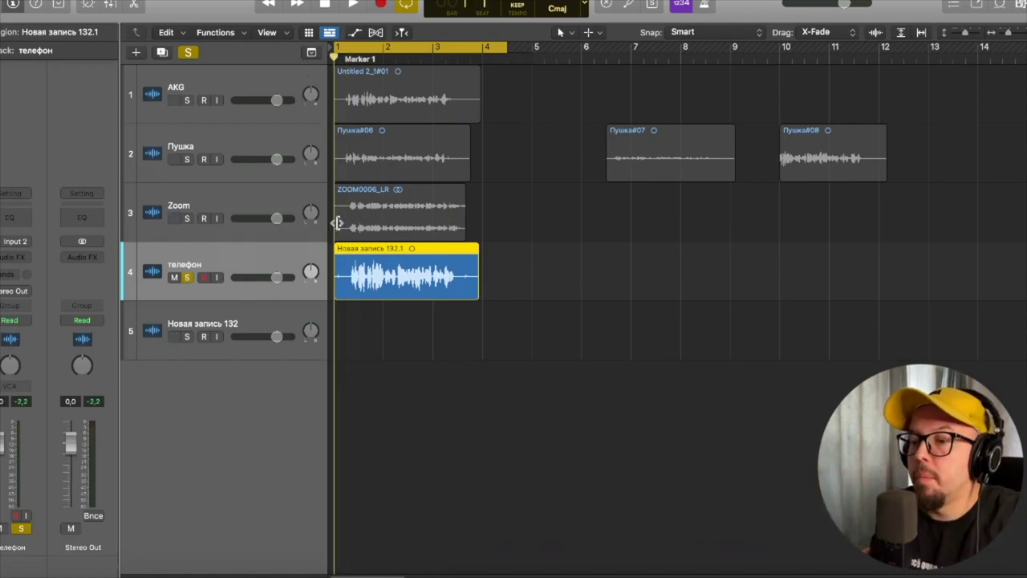
{"action": "key", "text": "space"}
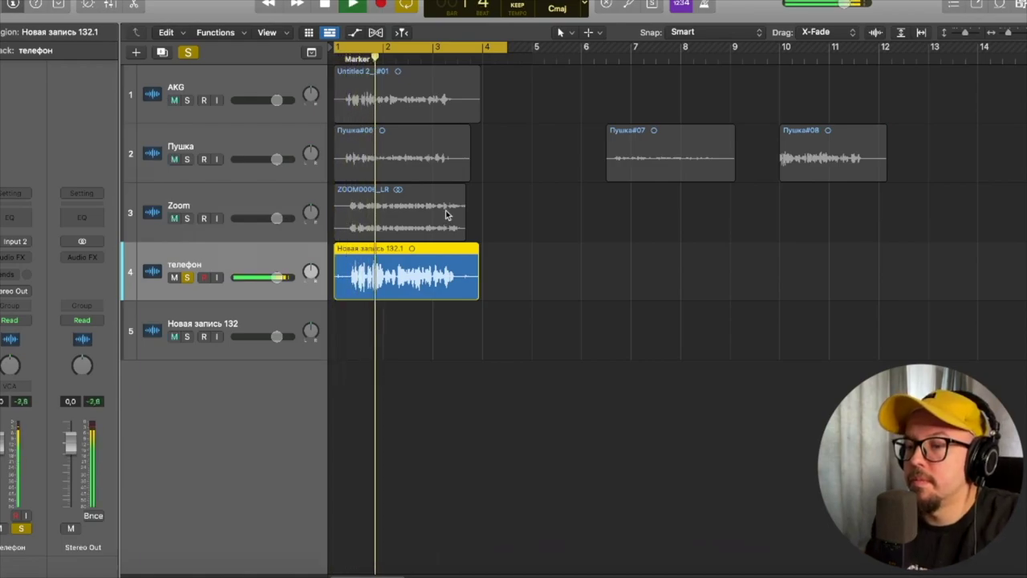
{"action": "key", "text": "space"}
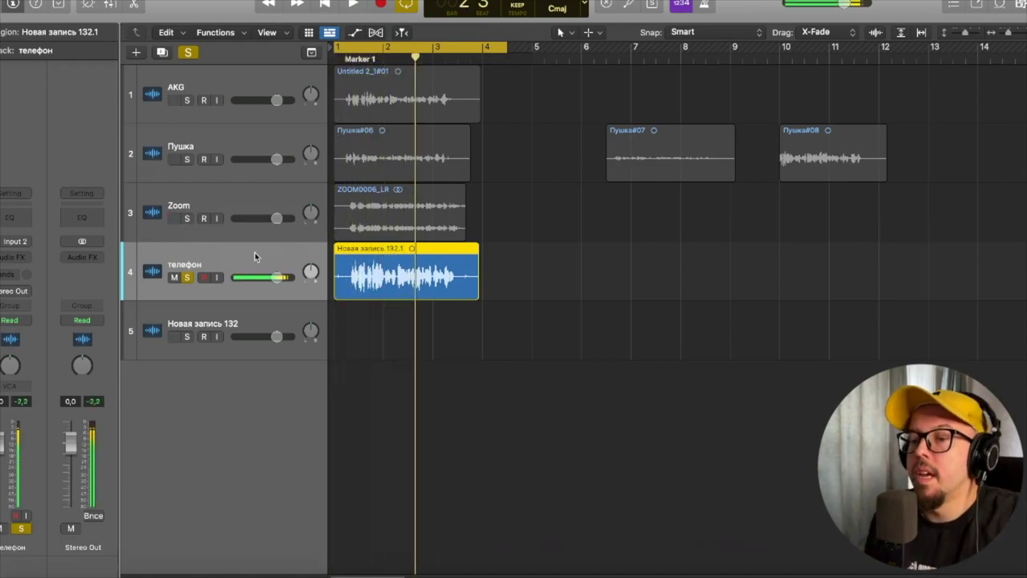
Step: Insert a Compressor on the телефон track, audition it with the factory default preset and close its window
{"action": "key", "text": "super+Right"}
{"action": "key", "text": "super+Down"}
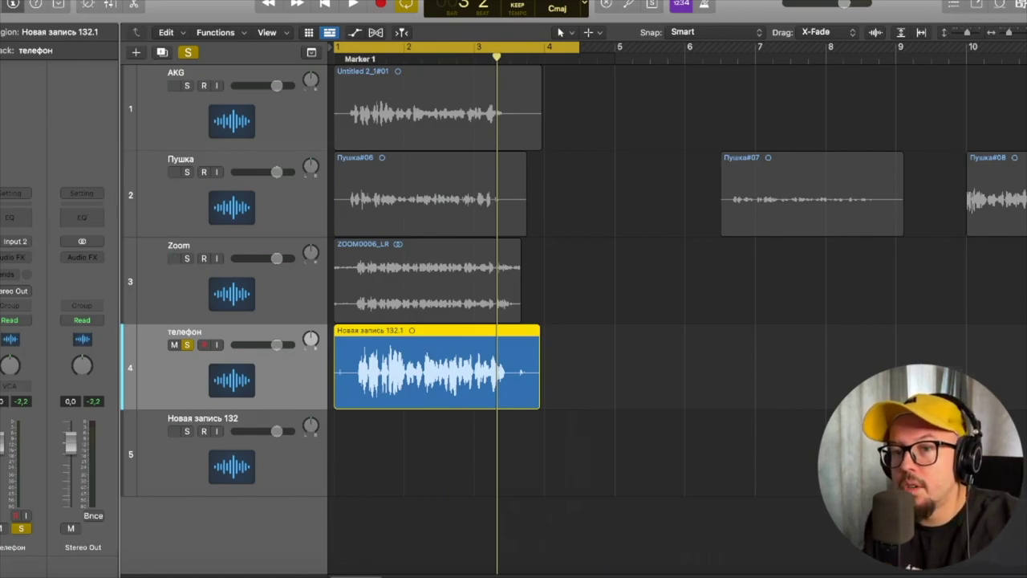
{"action": "left_click", "coordinate": [23, 257]}
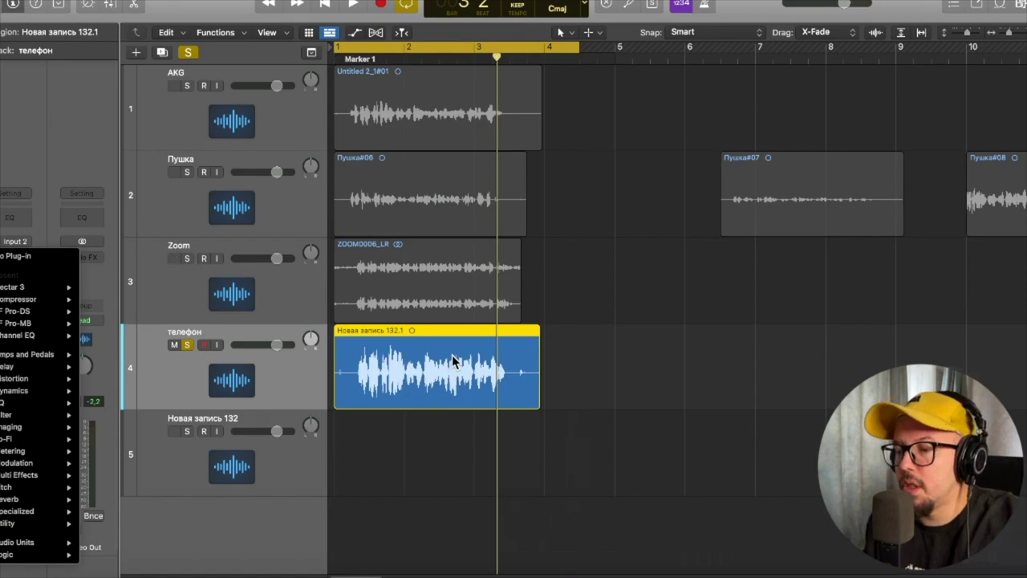
{"action": "left_click", "coordinate": [104, 296]}
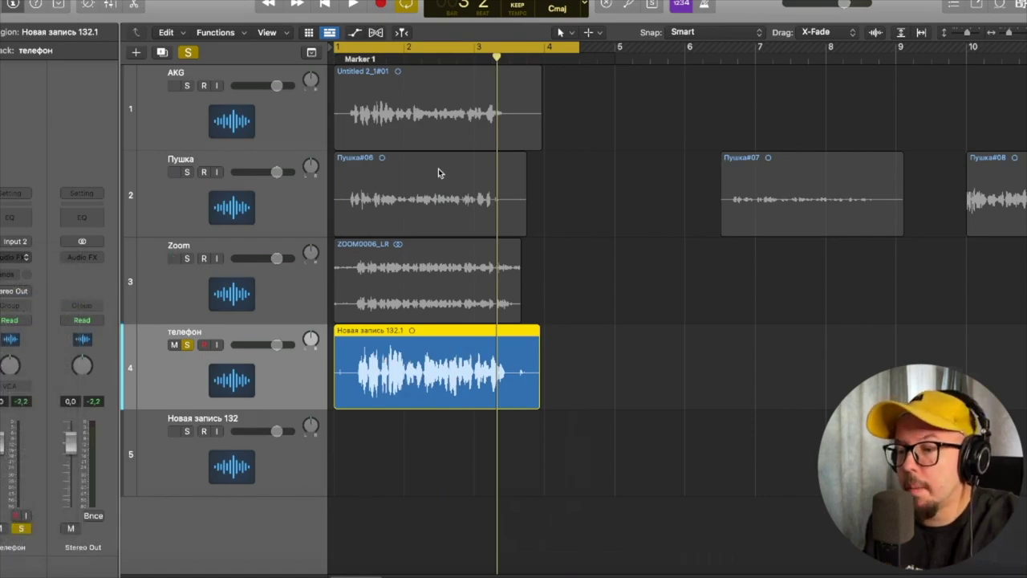
{"action": "left_click_drag", "start_coordinate": [602, 129], "coordinate": [824, 106]}
{"action": "key", "text": "space"}
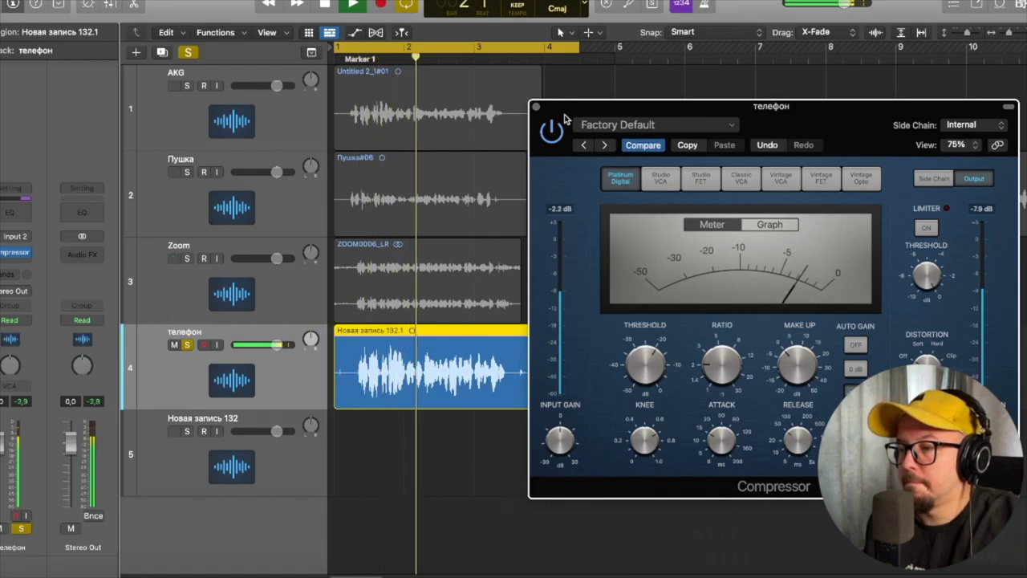
{"action": "key", "text": "space"}
{"action": "left_click", "coordinate": [537, 106]}
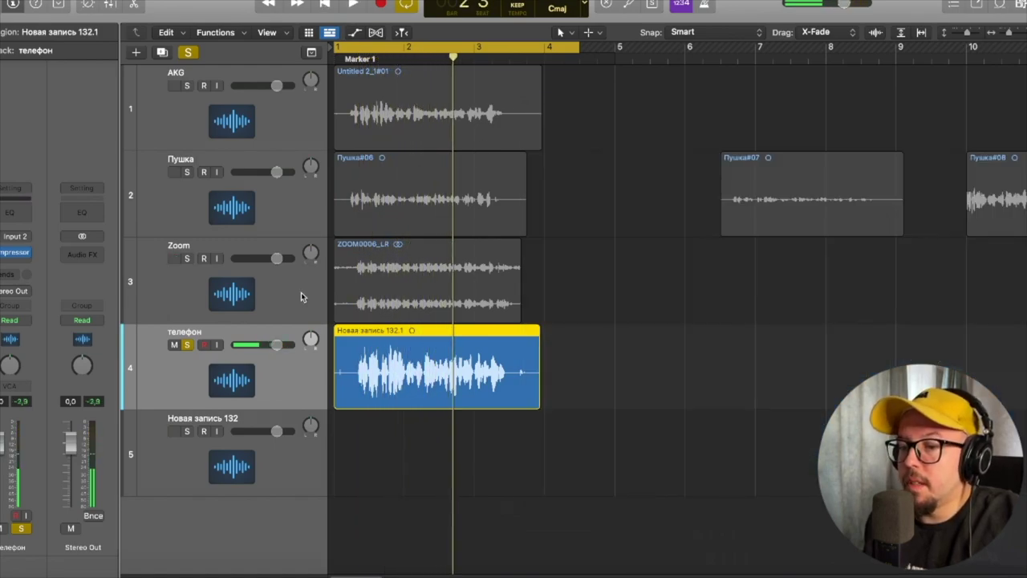
Step: Try a Noise Gate with a -14 dB threshold on the телефон track, and remove the plug-in again
{"action": "left_click", "coordinate": [18, 265]}
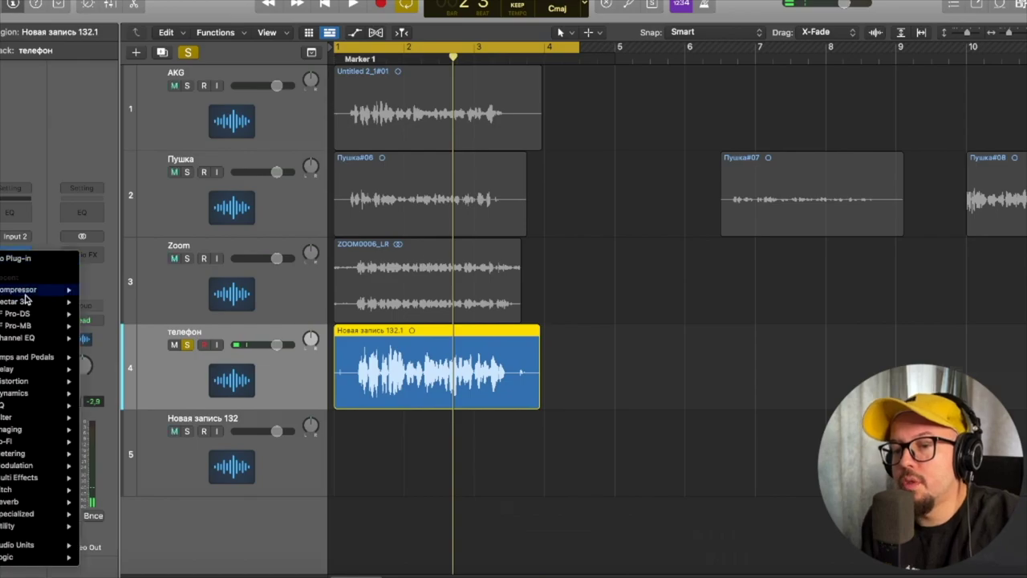
{"action": "mouse_move", "coordinate": [32, 392]}
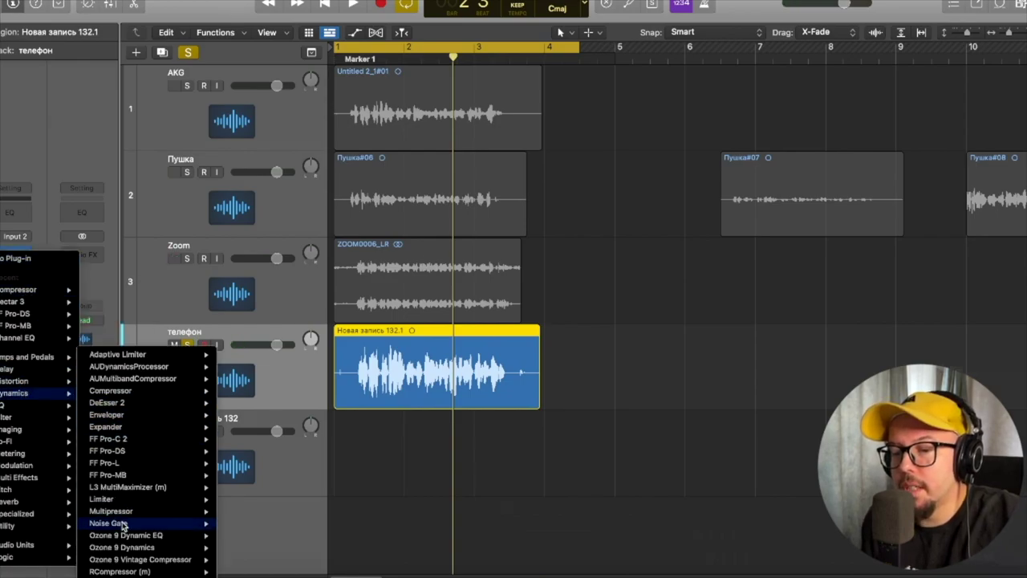
{"action": "left_click", "coordinate": [108, 523]}
{"action": "key", "text": "space"}
{"action": "mouse_move", "coordinate": [346, 257]}
{"action": "left_mouse_down"}
{"action": "mouse_move", "coordinate": [404, 258]}
{"action": "mouse_move", "coordinate": [346, 247]}
{"action": "left_mouse_up"}
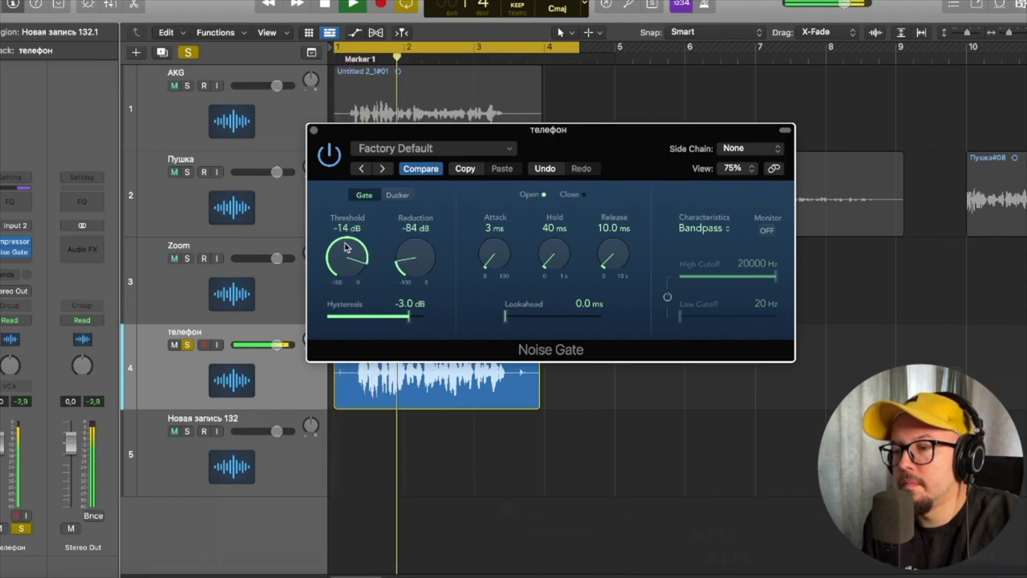
{"action": "key", "text": "space"}
{"action": "left_click", "coordinate": [313, 129]}
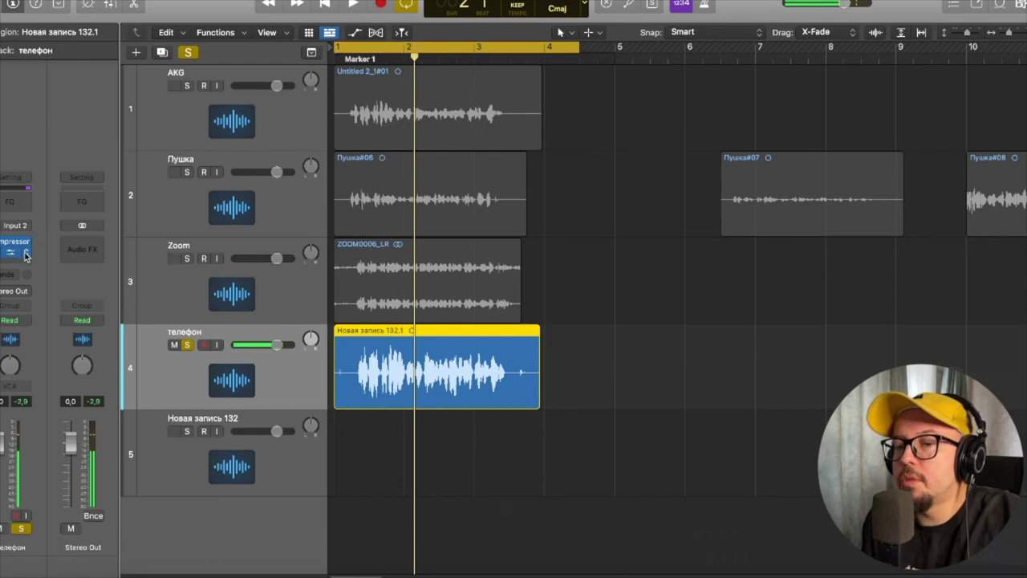
{"action": "left_click", "coordinate": [26, 254]}
{"action": "left_click", "coordinate": [82, 243]}
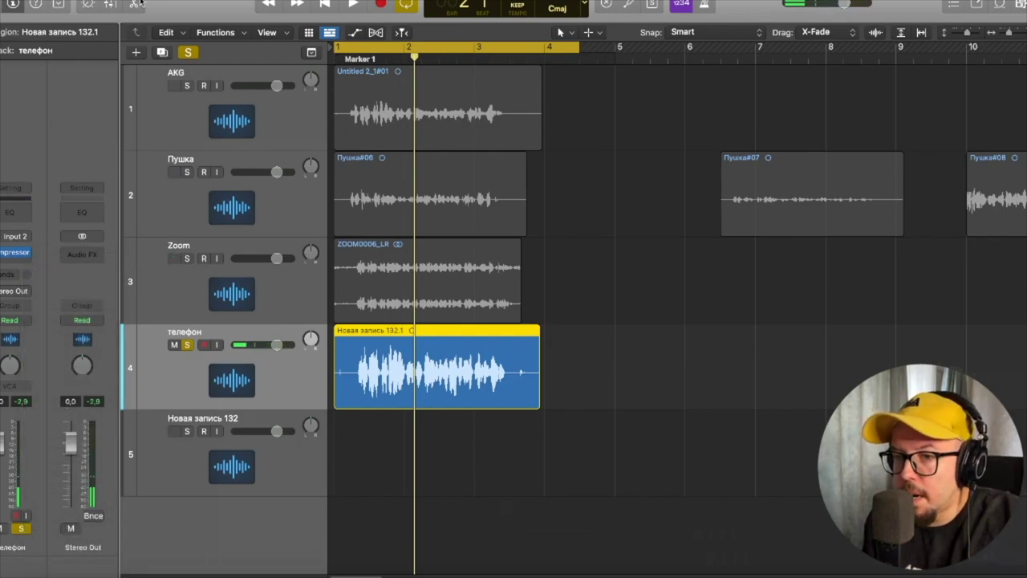
Step: Open the телефон track's audio region in RX for editing
{"action": "left_click", "coordinate": [278, 275]}
{"action": "right_click", "coordinate": [290, 366]}
{"action": "left_click", "coordinate": [154, 418]}
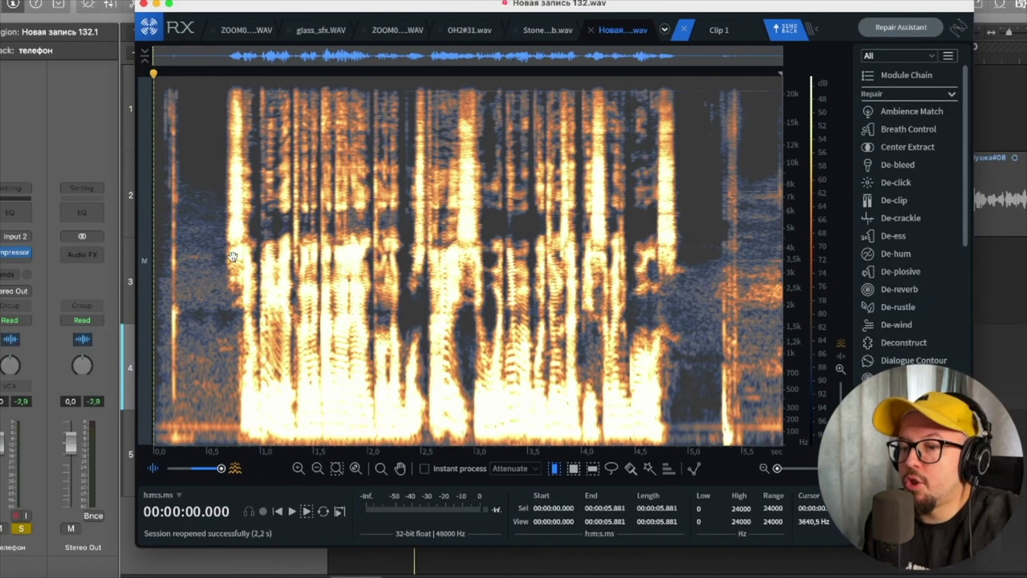
Step: Learn a Spectral De-noise profile from the noise-only stretch before the speech, about 0.244 s to 0.629 s
{"action": "left_click", "coordinate": [231, 257]}
{"action": "left_click_drag", "start_coordinate": [179, 385], "coordinate": [221, 385]}
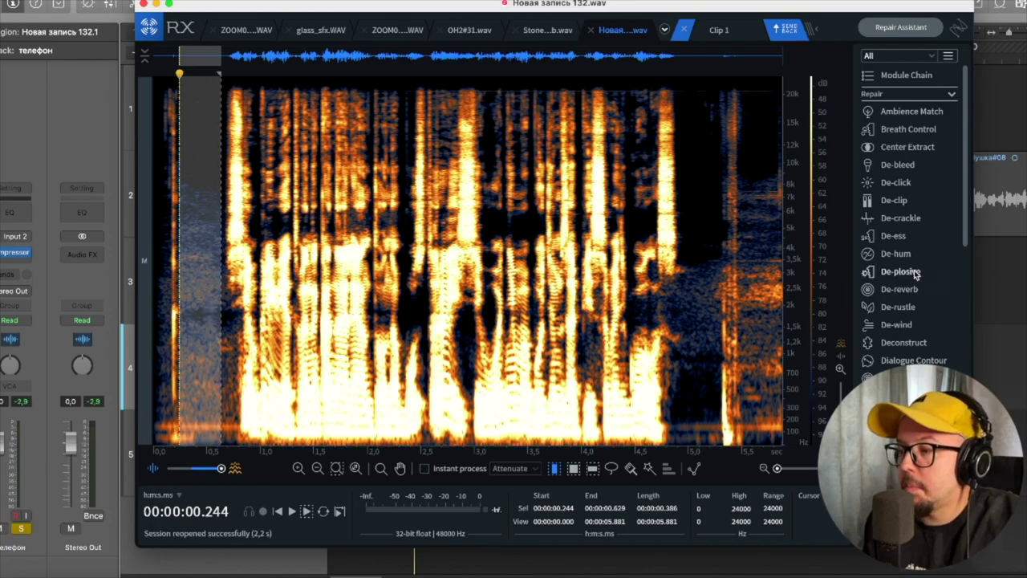
{"action": "scroll", "coordinate": [915, 274], "scroll_direction": "down", "scroll_amount": 3}
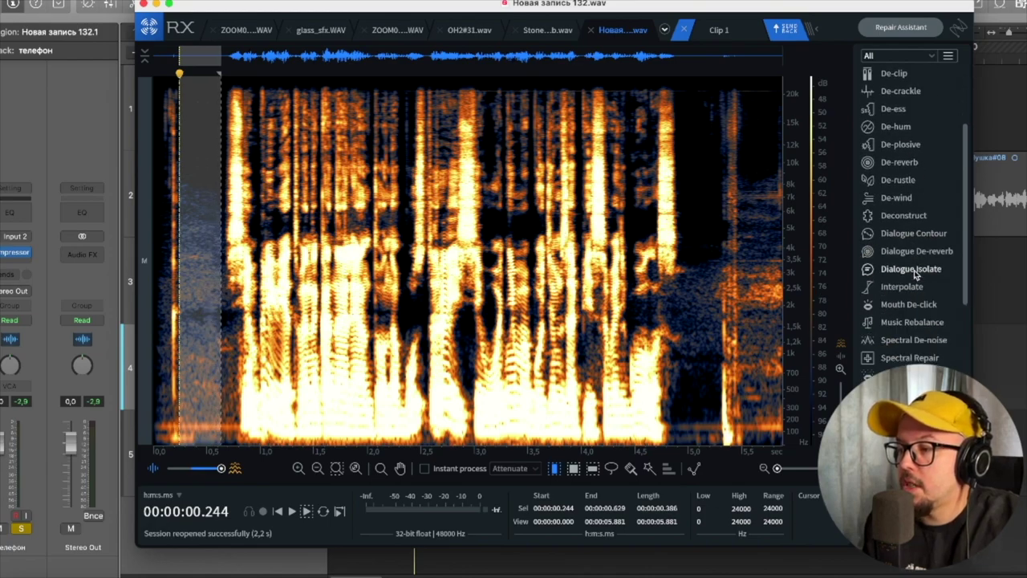
{"action": "left_click", "coordinate": [893, 337]}
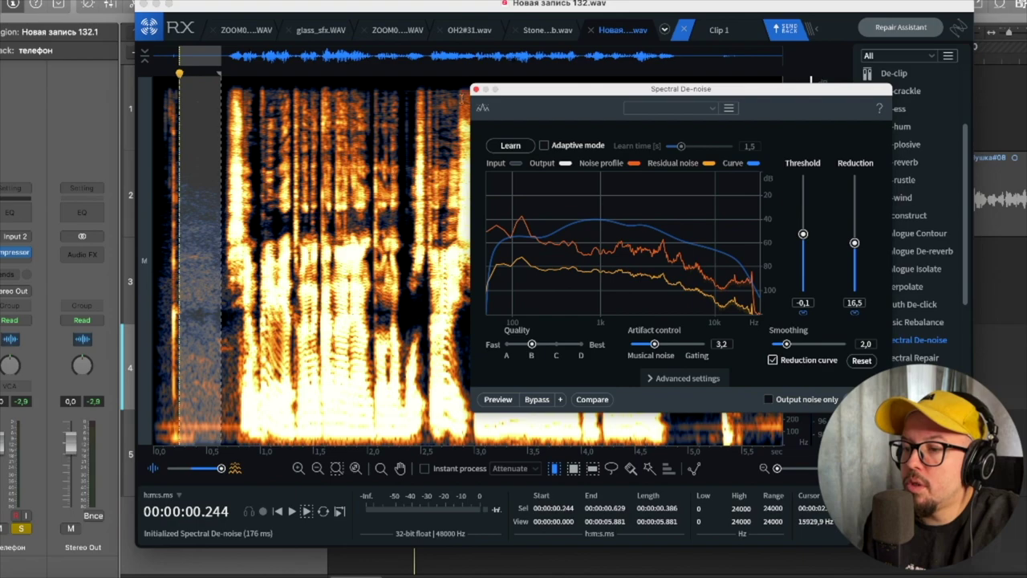
{"action": "left_click", "coordinate": [438, 102]}
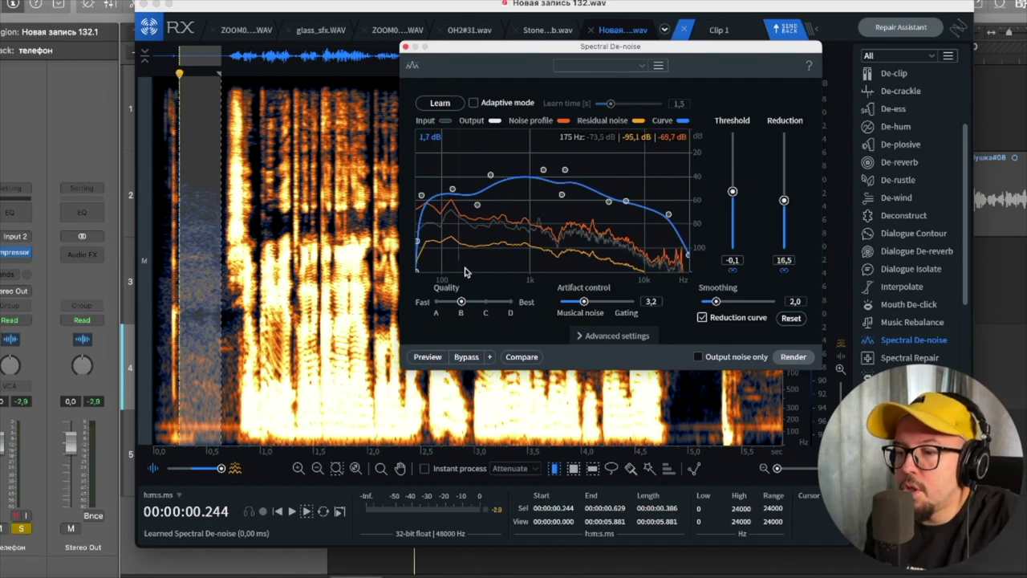
Step: Preview the noise reduction and render Spectral De-noise over the whole recording
{"action": "left_click", "coordinate": [426, 357]}
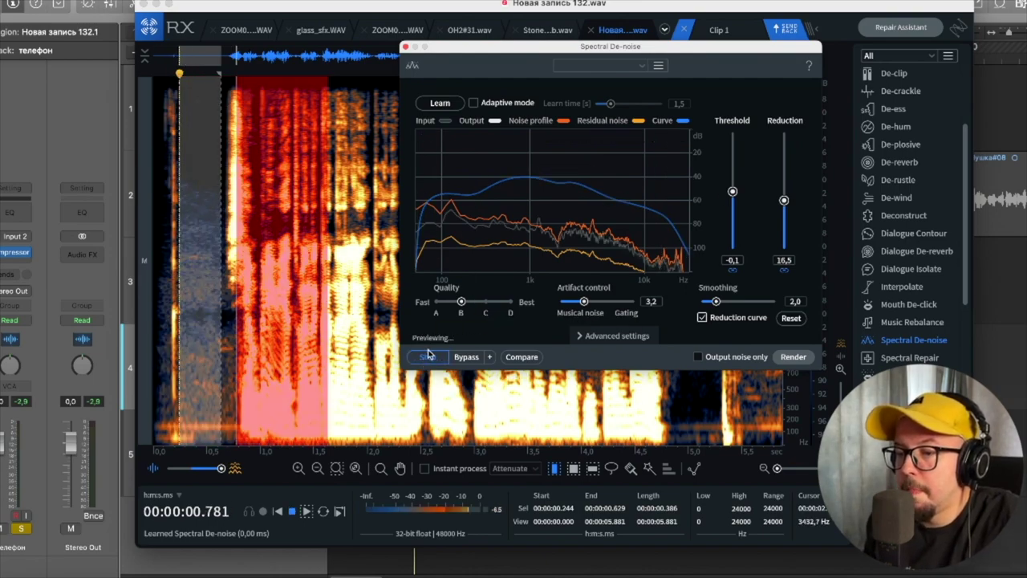
{"action": "left_click", "coordinate": [426, 357]}
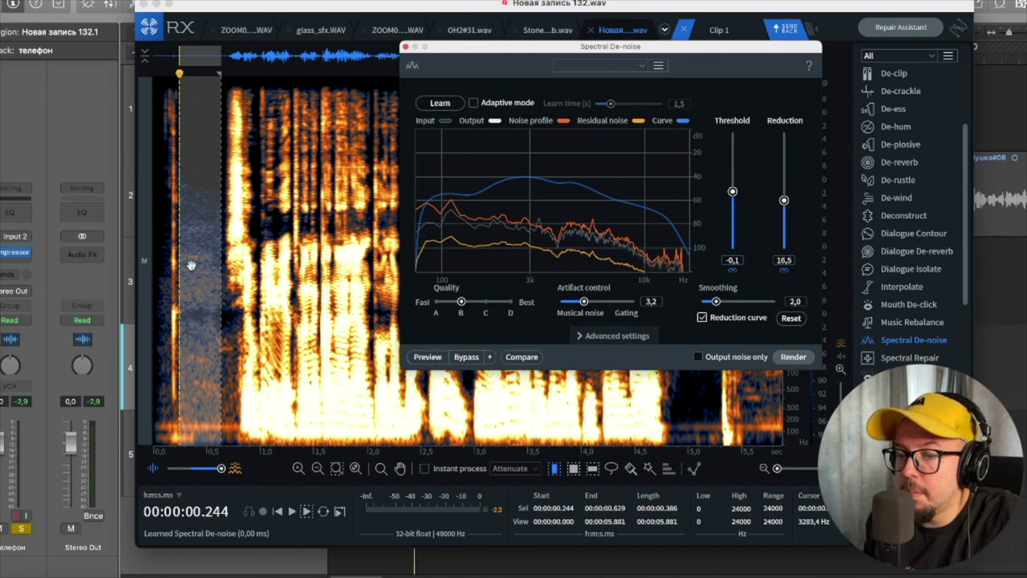
{"action": "left_click", "coordinate": [273, 303]}
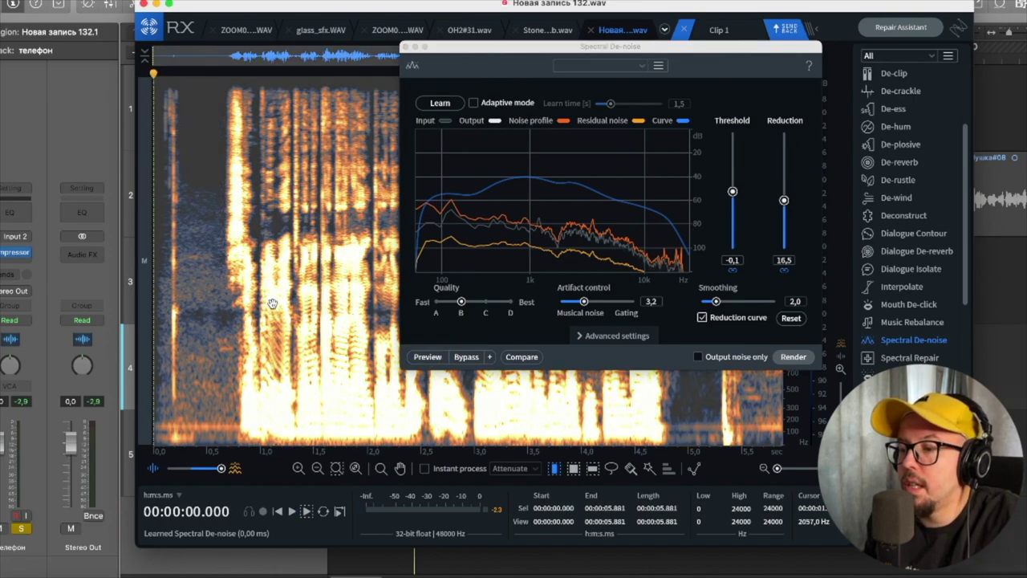
{"action": "left_click", "coordinate": [793, 358]}
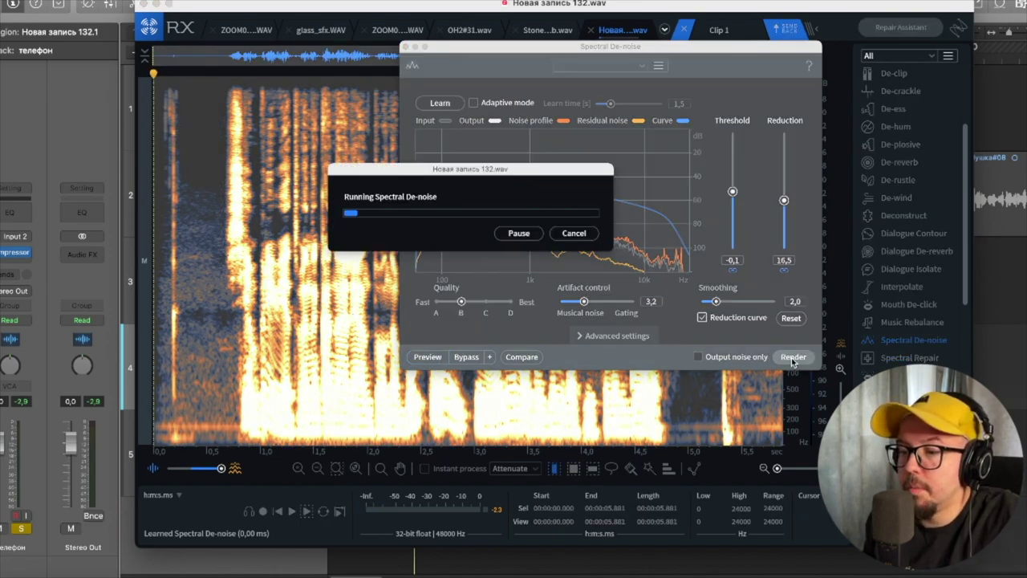
Step: Play the denoised recording from about 0.41 s and close the Spectral De-noise window
{"action": "left_click", "coordinate": [197, 274]}
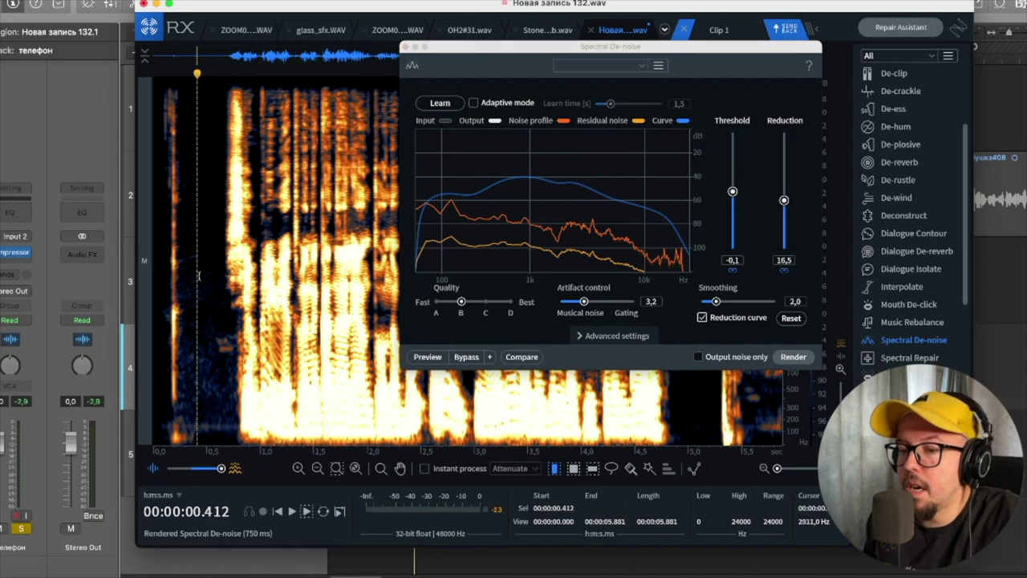
{"action": "key", "text": "space"}
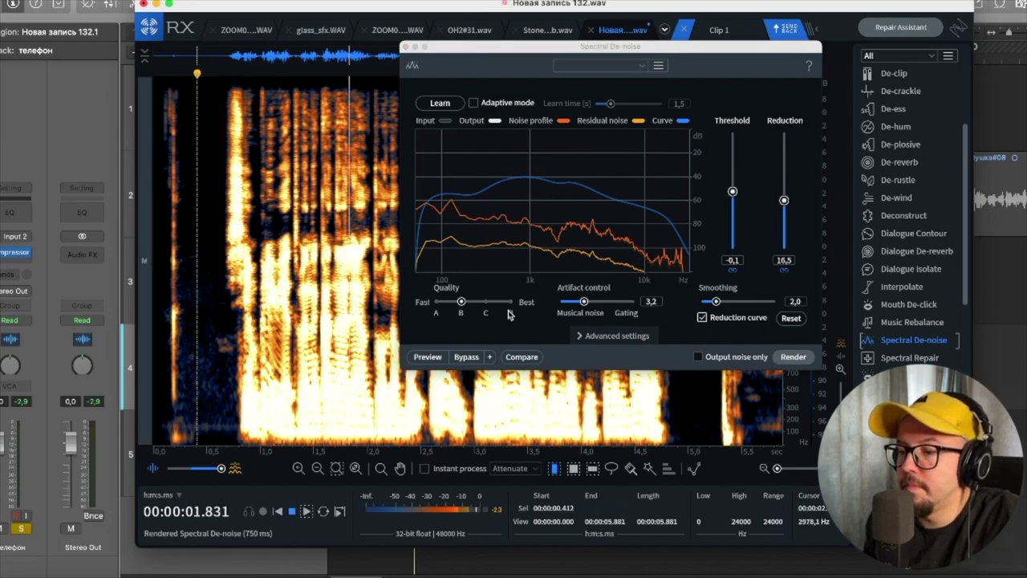
{"action": "mouse_move", "coordinate": [554, 192]}
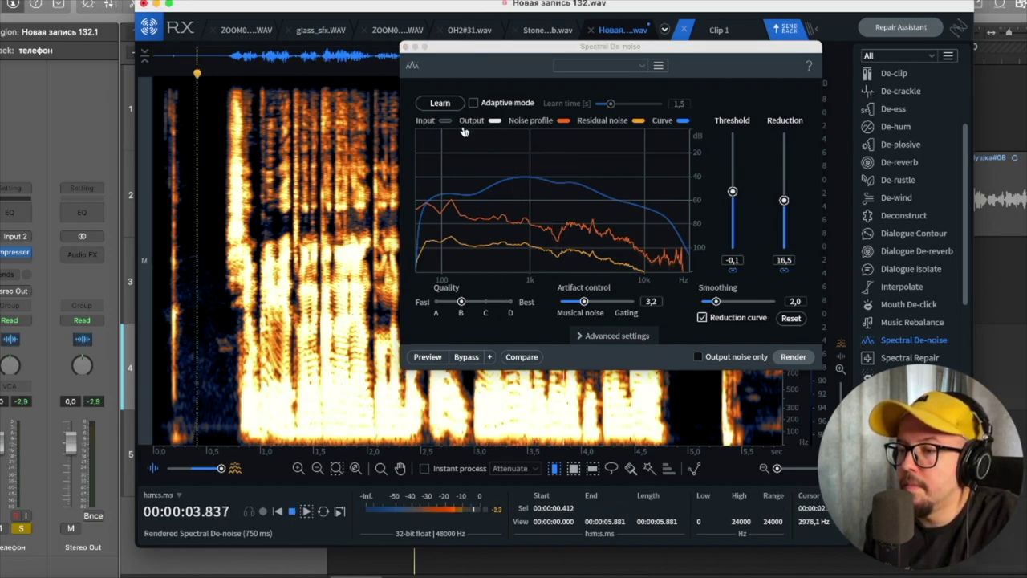
{"action": "left_click", "coordinate": [406, 48]}
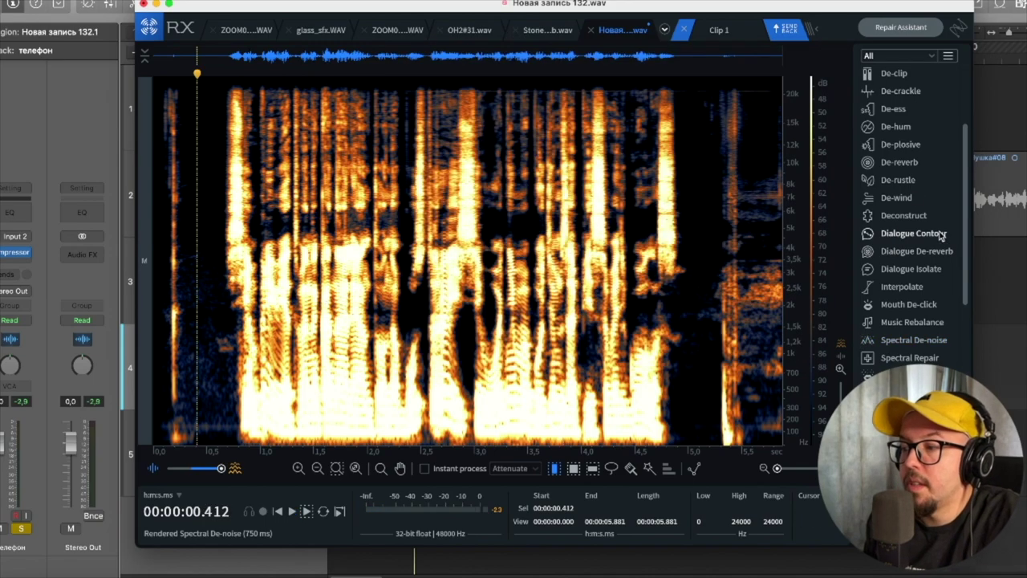
Step: Open De-reverb for the phone recording and learn its reverb profile from the whole file
{"action": "scroll", "coordinate": [915, 310], "scroll_direction": "up", "scroll_amount": 3}
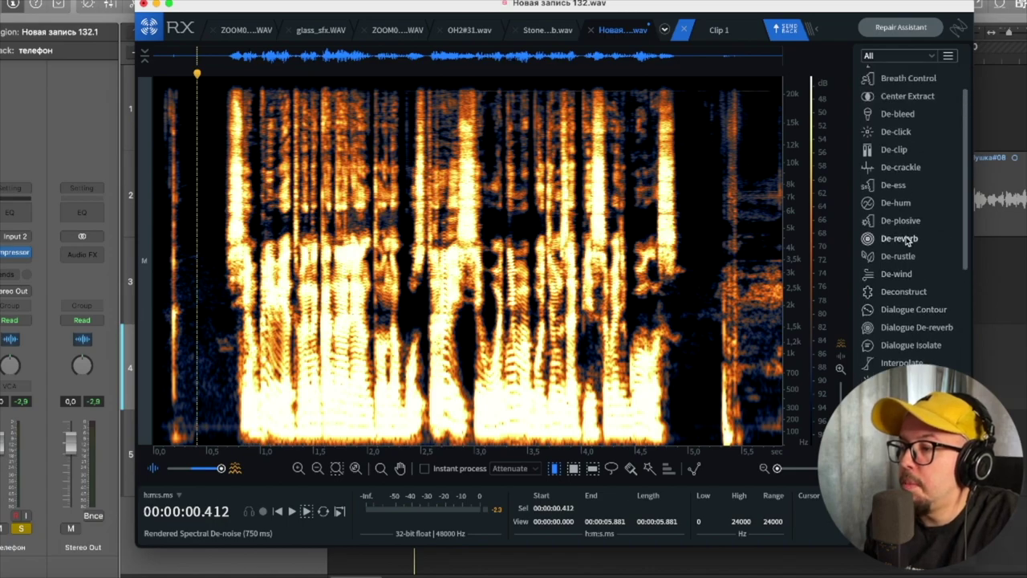
{"action": "scroll", "coordinate": [898, 201], "scroll_direction": "up", "scroll_amount": 1}
{"action": "scroll", "coordinate": [923, 264], "scroll_direction": "down", "scroll_amount": 2}
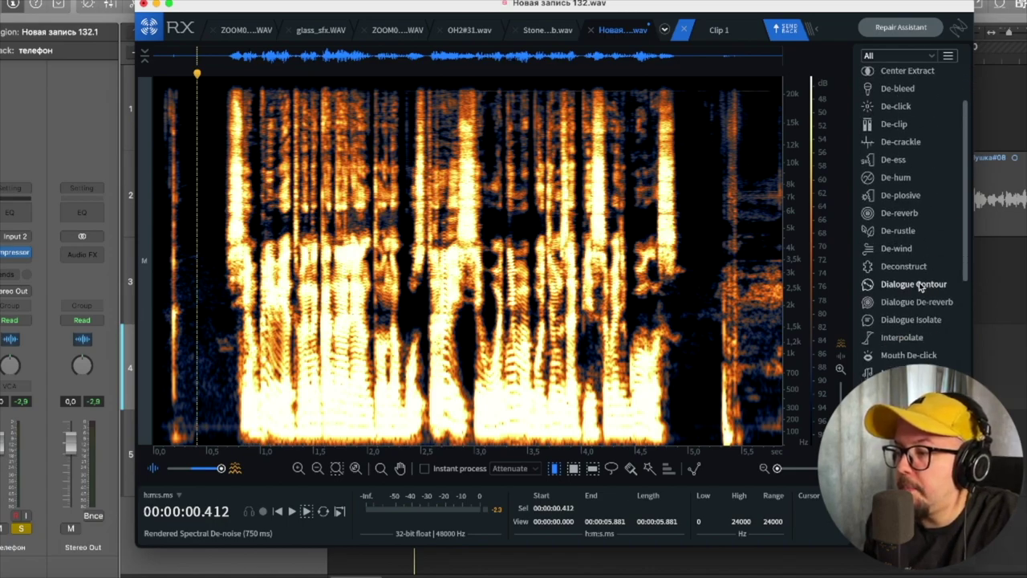
{"action": "scroll", "coordinate": [891, 199], "scroll_direction": "up", "scroll_amount": 1}
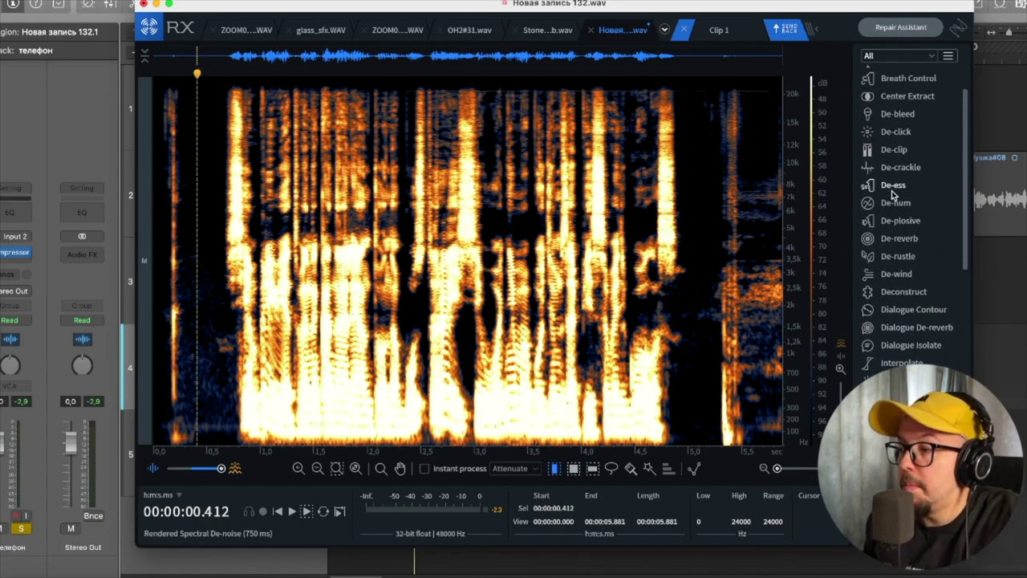
{"action": "left_click", "coordinate": [897, 237]}
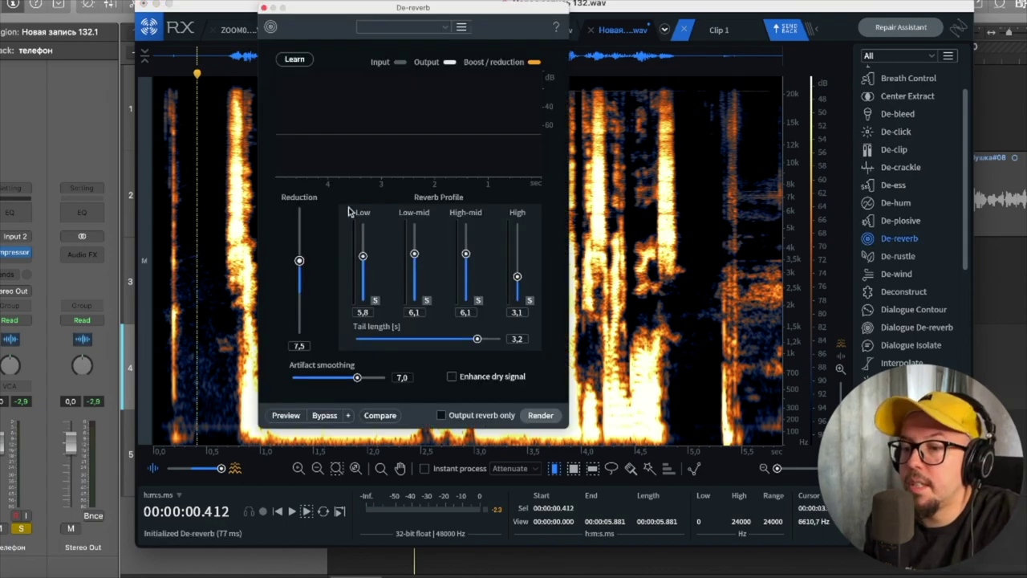
{"action": "left_click", "coordinate": [290, 61]}
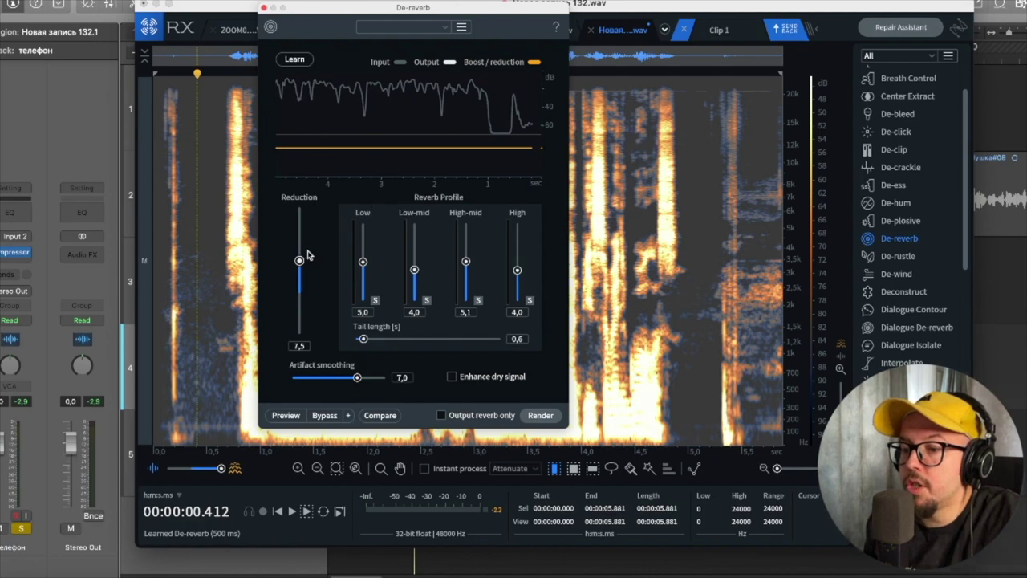
Step: Preview the reverb removal, then render De-reverb with a tail length of 1.0 s and play the result
{"action": "left_click", "coordinate": [287, 416]}
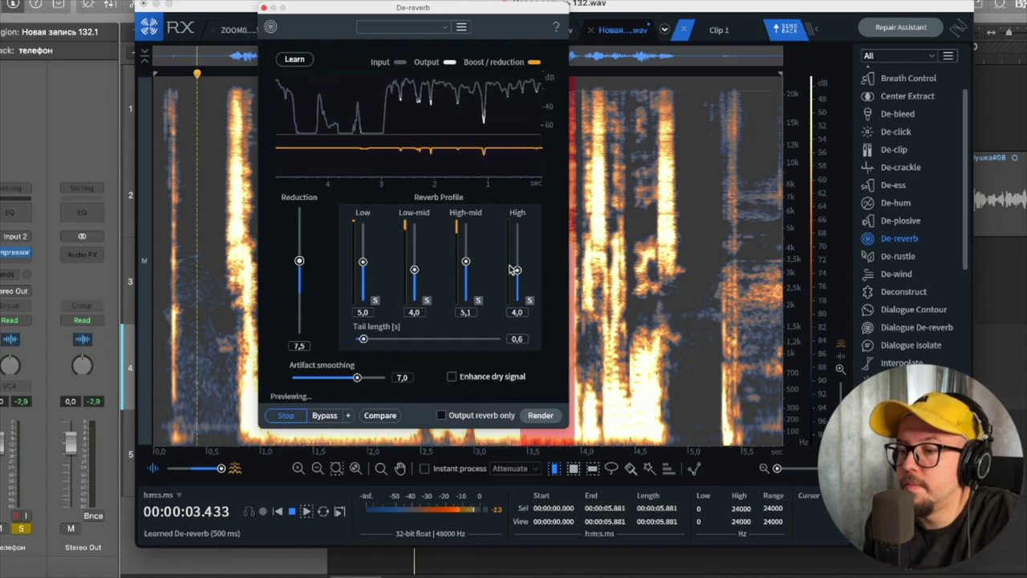
{"action": "left_click", "coordinate": [286, 415]}
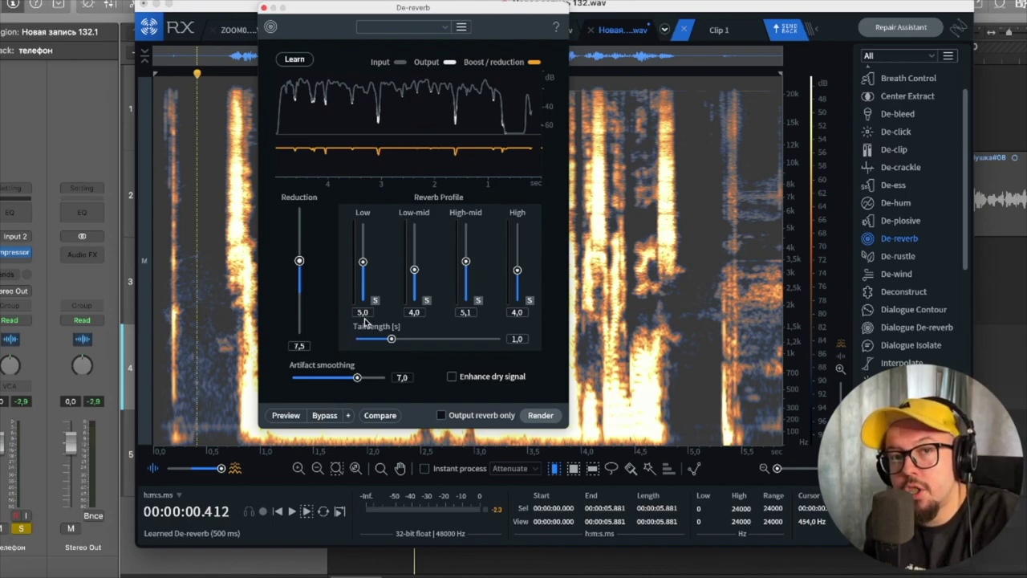
{"action": "left_click", "coordinate": [541, 415]}
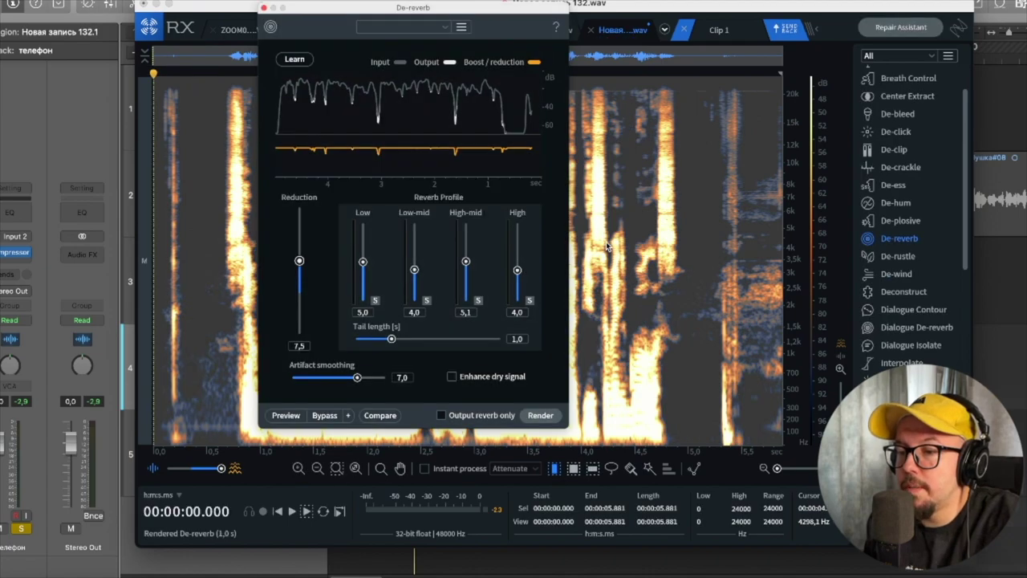
{"action": "key", "text": "space"}
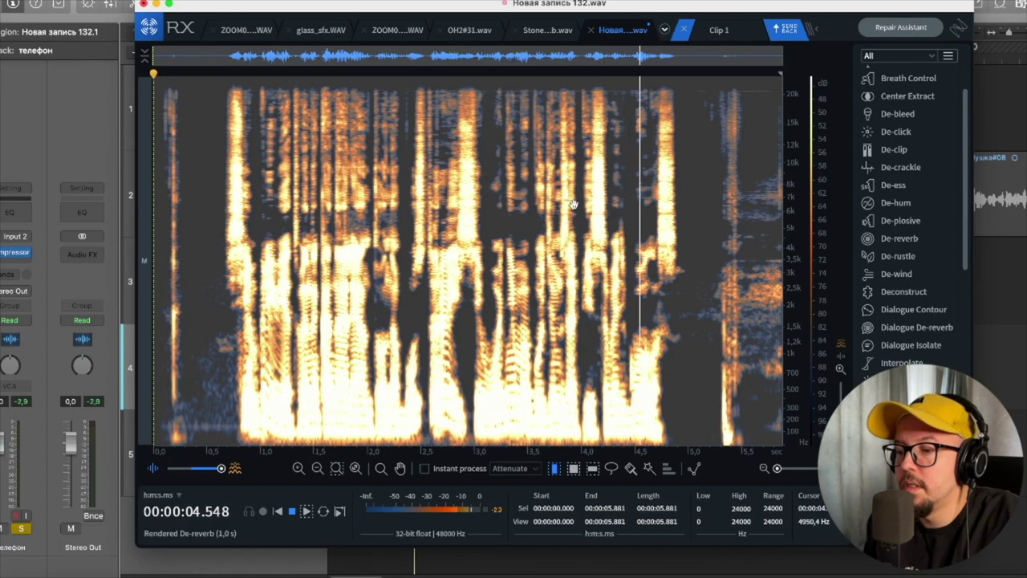
Step: Switch to Logic Pro and insert FabFilter Pro-MB after the телефон track's compressor, adding two compression bands around 3 kHz and 9 kHz
{"action": "left_click", "coordinate": [16, 265]}
{"action": "mouse_move", "coordinate": [14, 339]}
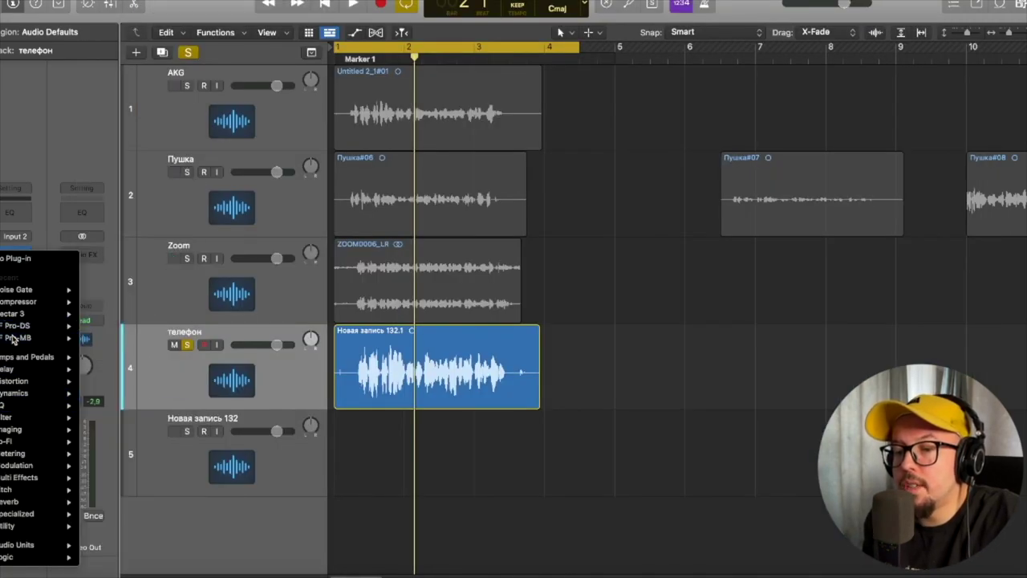
{"action": "left_click", "coordinate": [96, 302]}
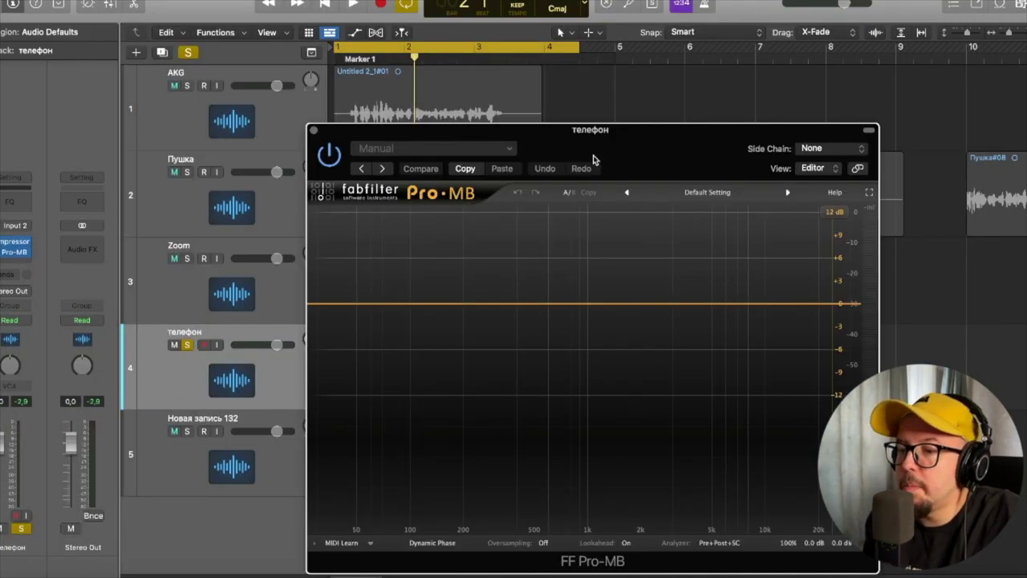
{"action": "left_click_drag", "start_coordinate": [593, 155], "coordinate": [658, 101]}
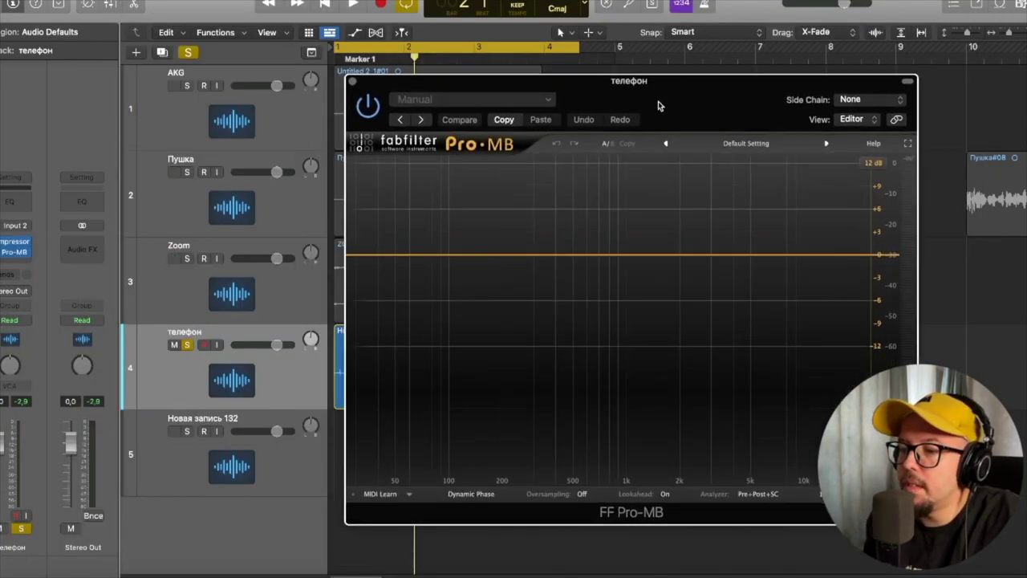
{"action": "left_click", "coordinate": [706, 259]}
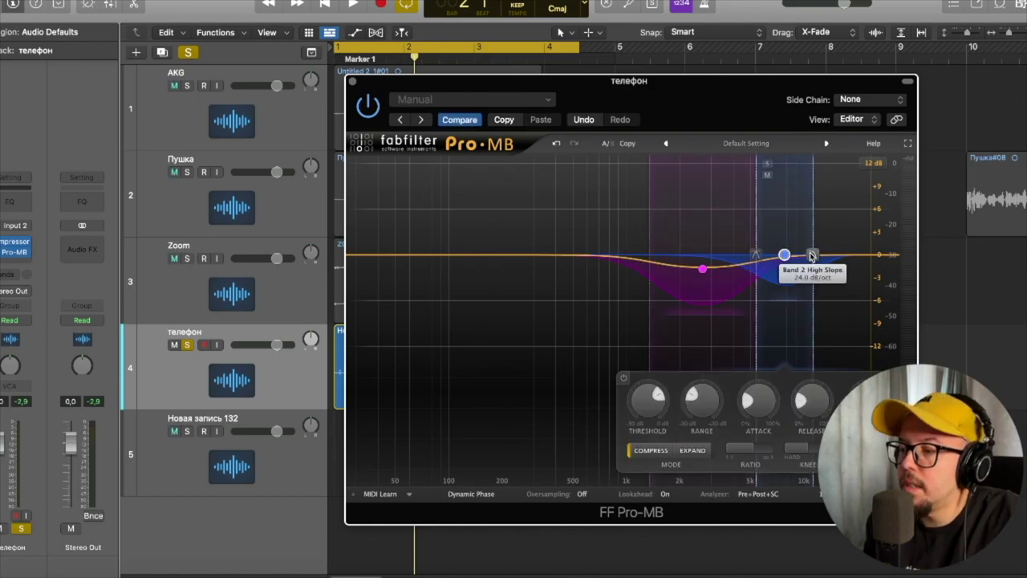
{"action": "left_click", "coordinate": [796, 257]}
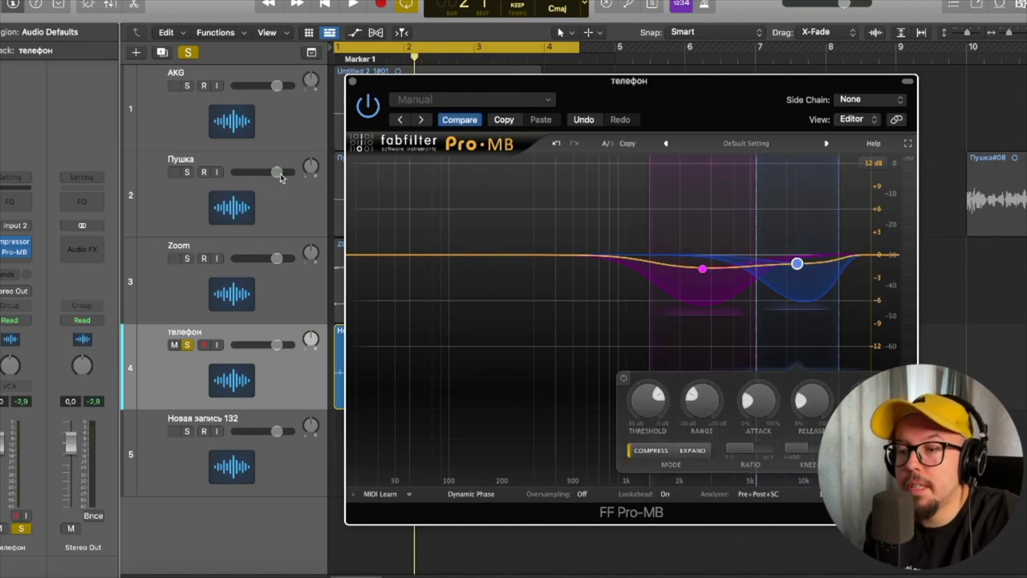
Step: Play the телефон track and extend the low edge of the lower Pro-MB band to about 1.2 kHz
{"action": "left_click_drag", "start_coordinate": [589, 75], "coordinate": [664, 51]}
{"action": "key", "text": "space"}
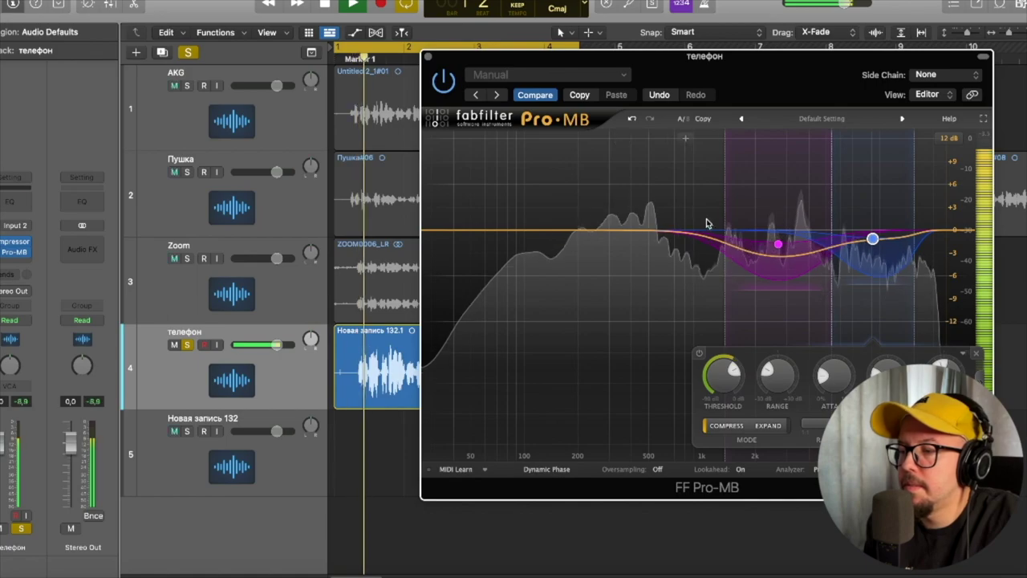
{"action": "left_click_drag", "start_coordinate": [727, 236], "coordinate": [713, 231]}
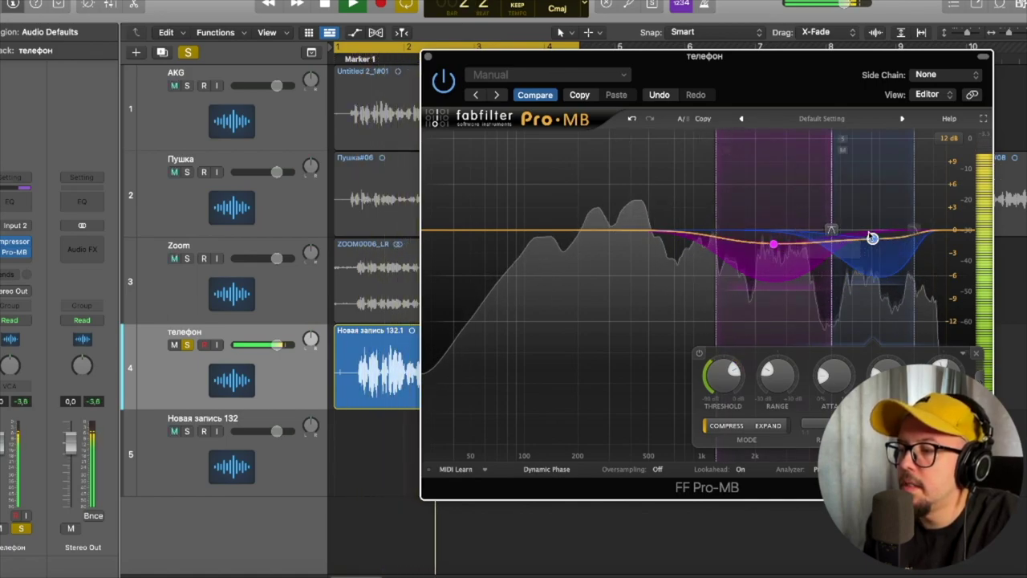
{"action": "key", "text": "space"}
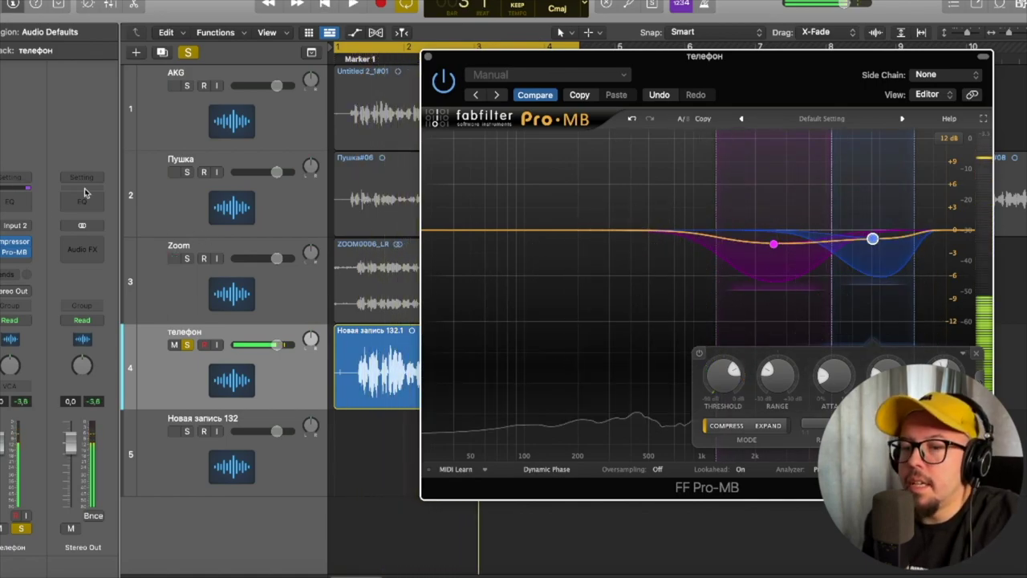
Step: Insert FabFilter Pro-DS ahead of the compressor on the телефон track and close the Pro-MB and Compressor windows
{"action": "left_click", "coordinate": [16, 239]}
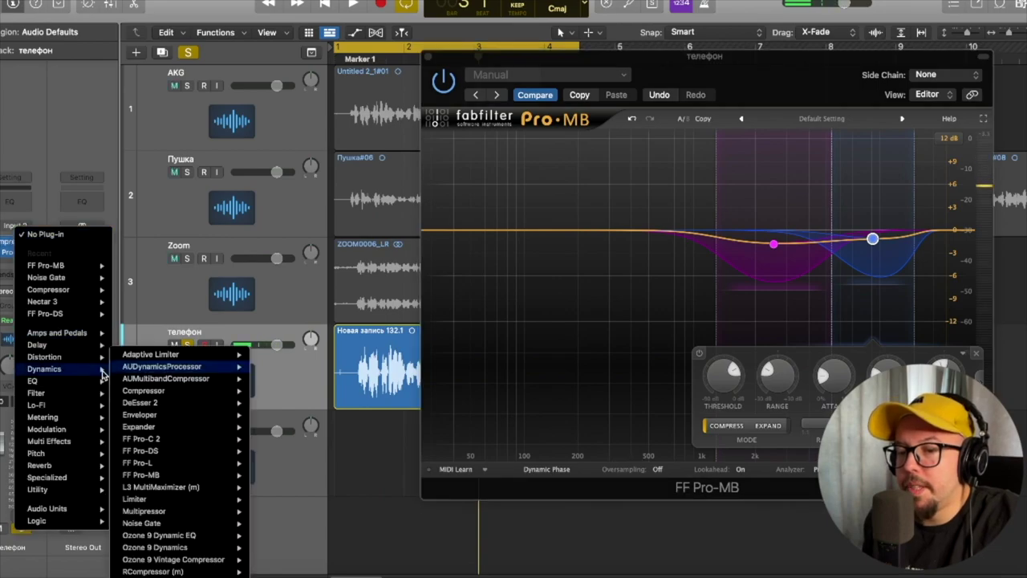
{"action": "mouse_move", "coordinate": [62, 509]}
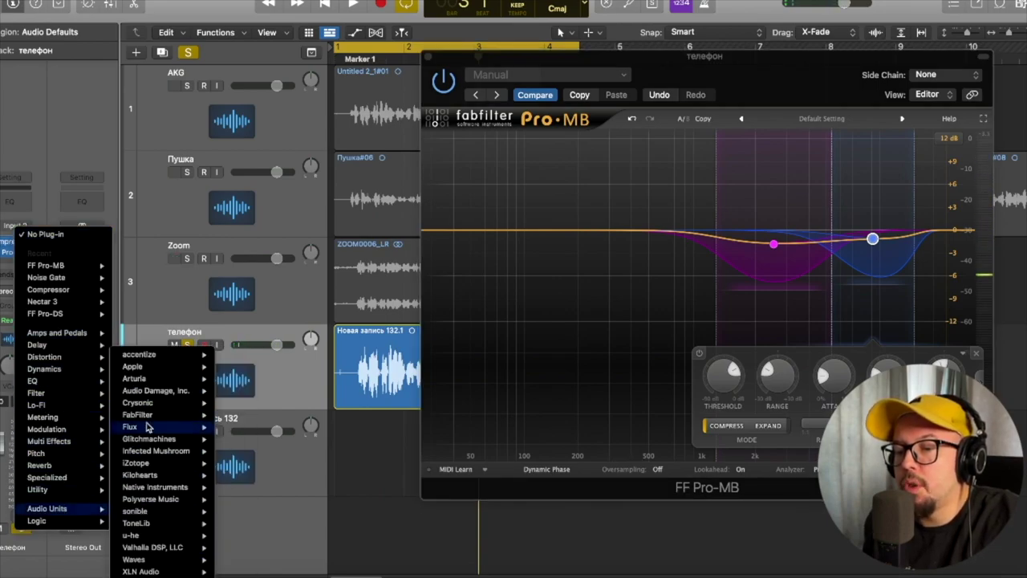
{"action": "mouse_move", "coordinate": [147, 417]}
{"action": "left_click", "coordinate": [242, 438]}
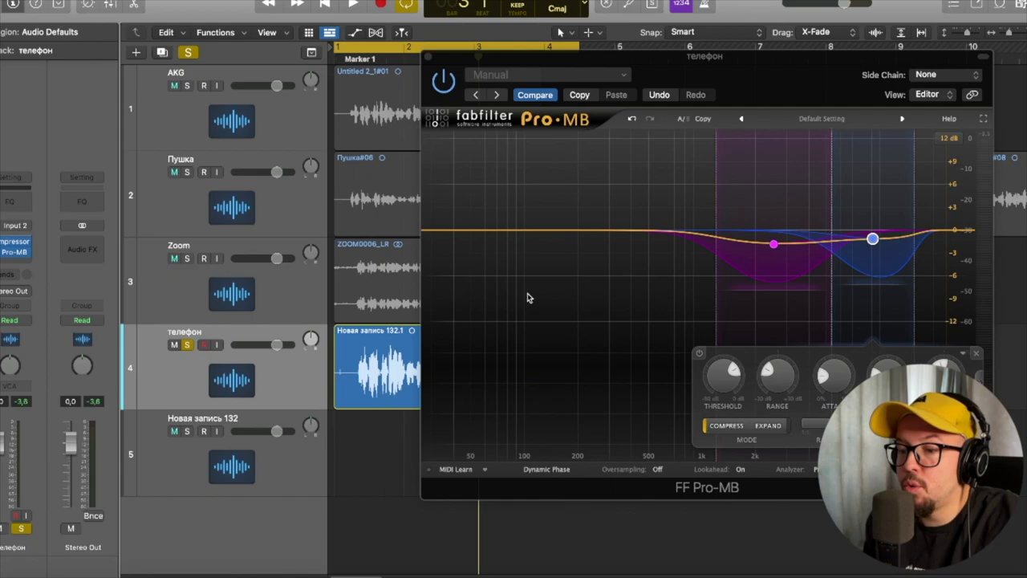
{"action": "left_click", "coordinate": [428, 58]}
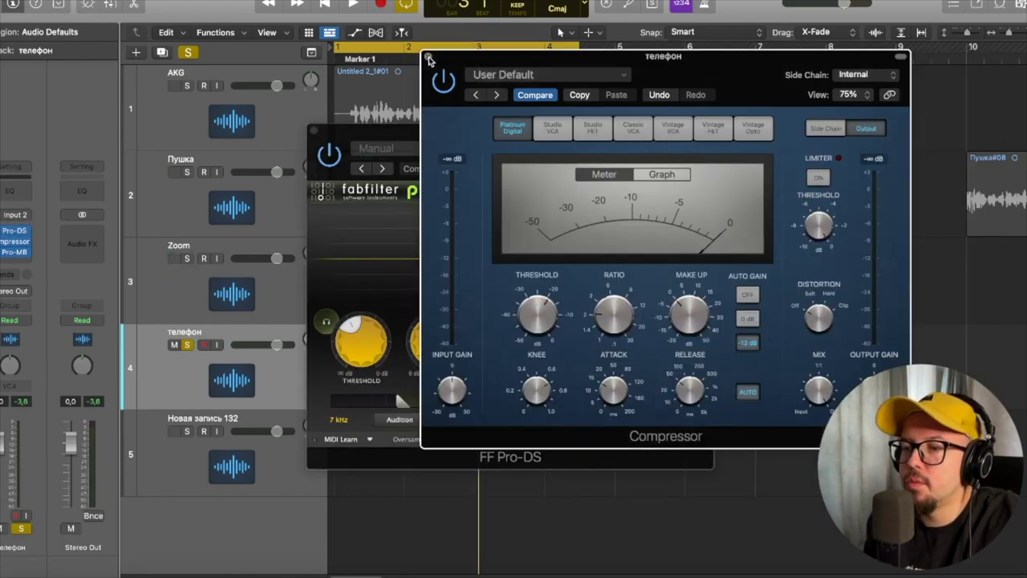
{"action": "left_click", "coordinate": [428, 57]}
Step: Play the processed телефон track with the Pro-DS window closed and trim the silence from both ends of its region
{"action": "key", "text": "space"}
{"action": "left_click", "coordinate": [314, 130]}
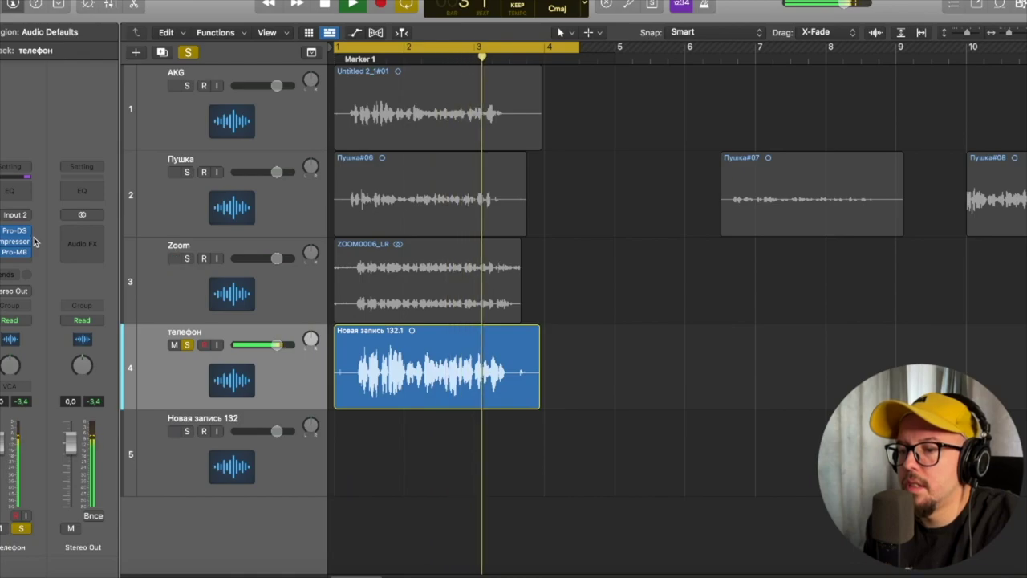
{"action": "key", "text": "space"}
{"action": "key", "text": "alt+]"}
Step: Play the original Новая запись 132.m4a from Finder, then the processed телефон track from the start in Logic Pro to compare them
{"action": "key", "text": "super+Tab"}
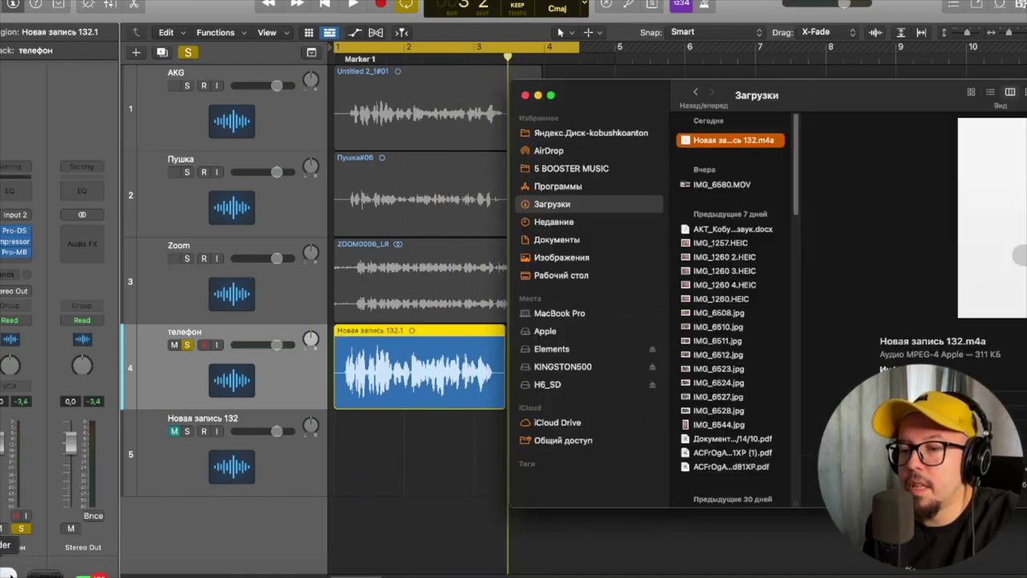
{"action": "key", "text": "space"}
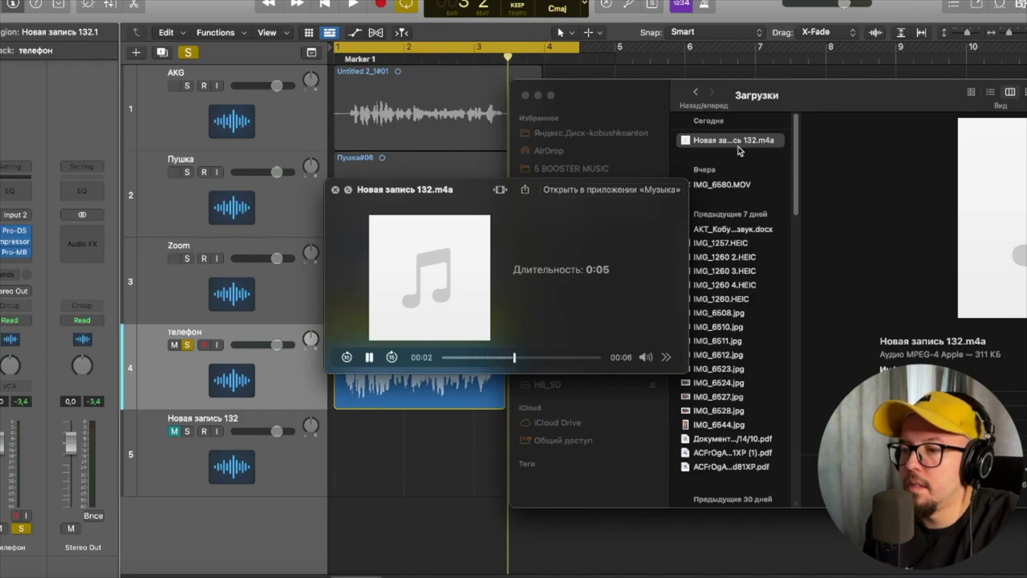
{"action": "key", "text": "super+Tab"}
{"action": "key", "text": "Return"}
{"action": "key", "text": "space"}
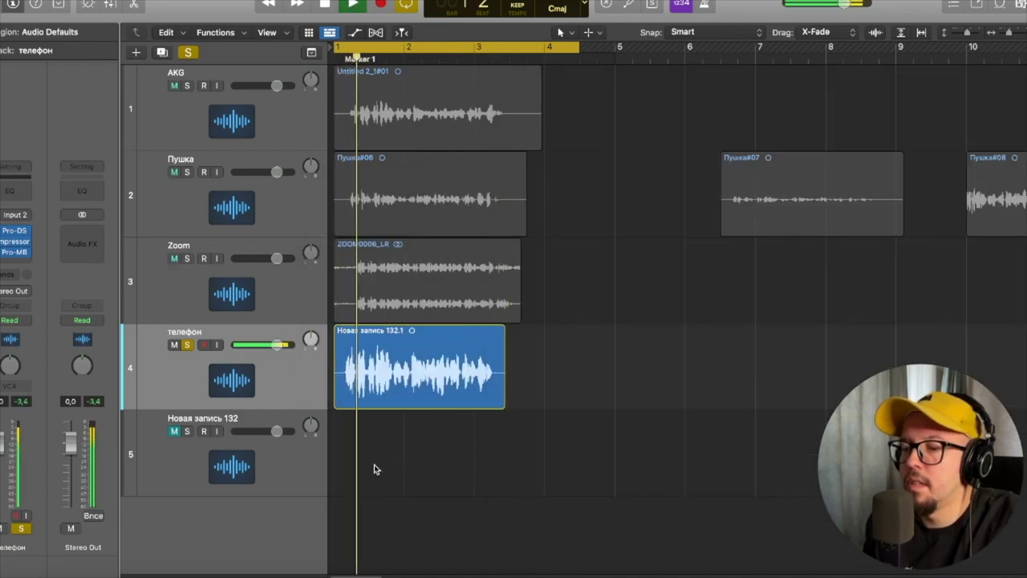
{"action": "key", "text": "space"}
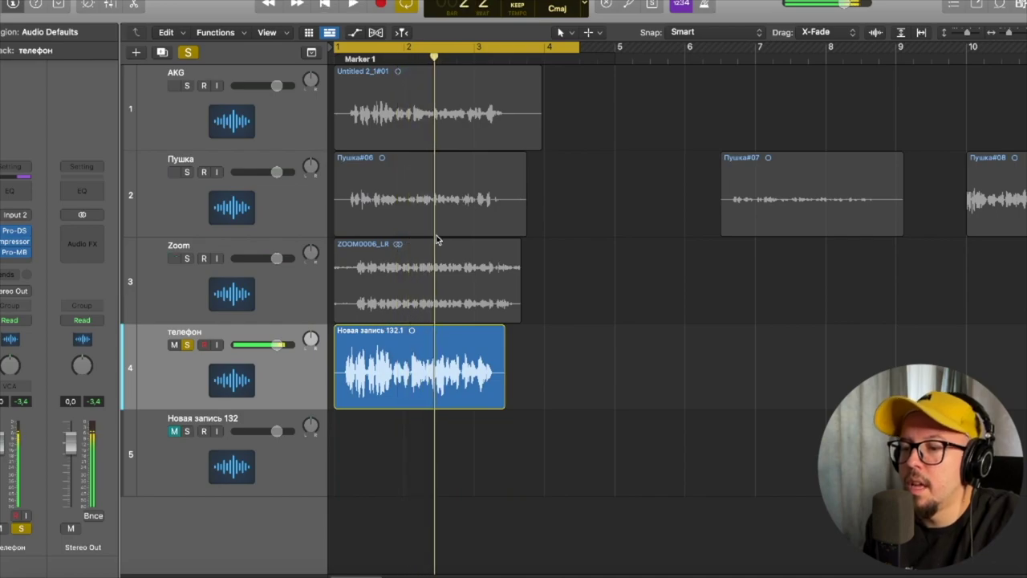
Step: Solo the AKG track in place of the телефон track and select it
{"action": "left_click", "coordinate": [188, 53]}
{"action": "left_click", "coordinate": [187, 86]}
{"action": "left_click", "coordinate": [260, 106]}
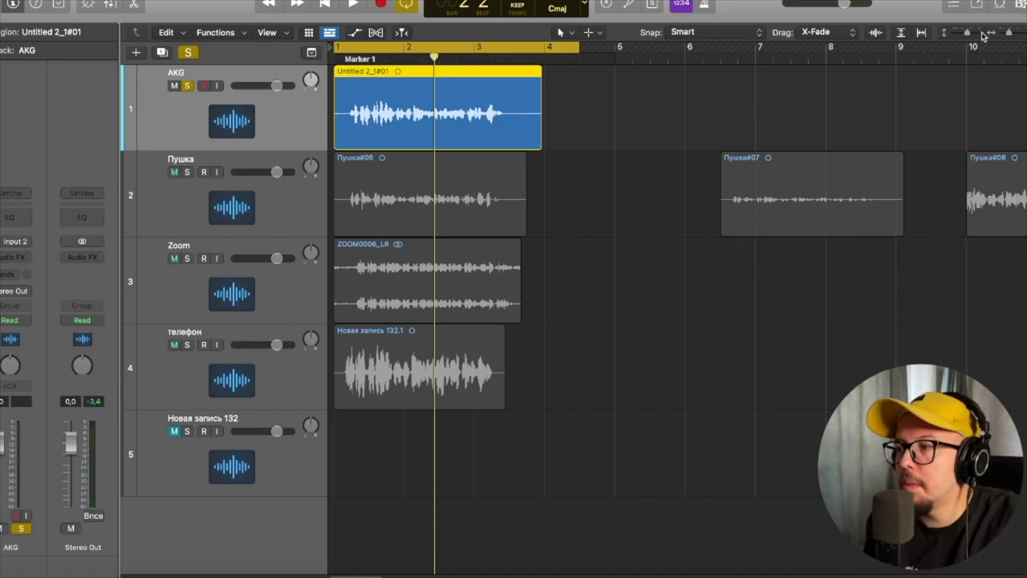
Step: Play the unprocessed AKG recording from the start and inspect its waveform against the other tracks
{"action": "key", "text": "super+Down"}
{"action": "scroll", "coordinate": [392, 132], "scroll_direction": "up", "scroll_amount": 5}
{"action": "key", "text": "Return"}
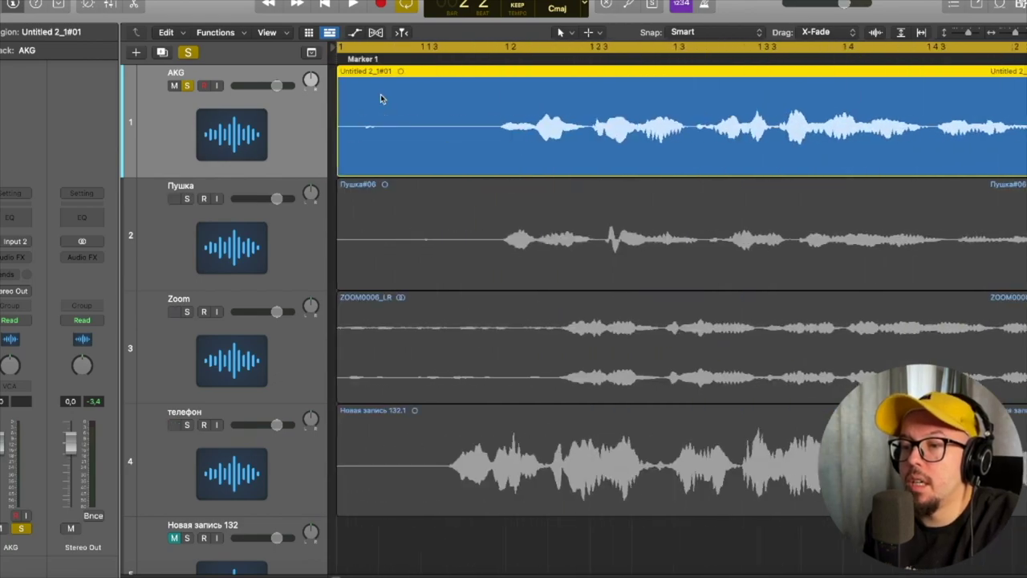
{"action": "key", "text": "space"}
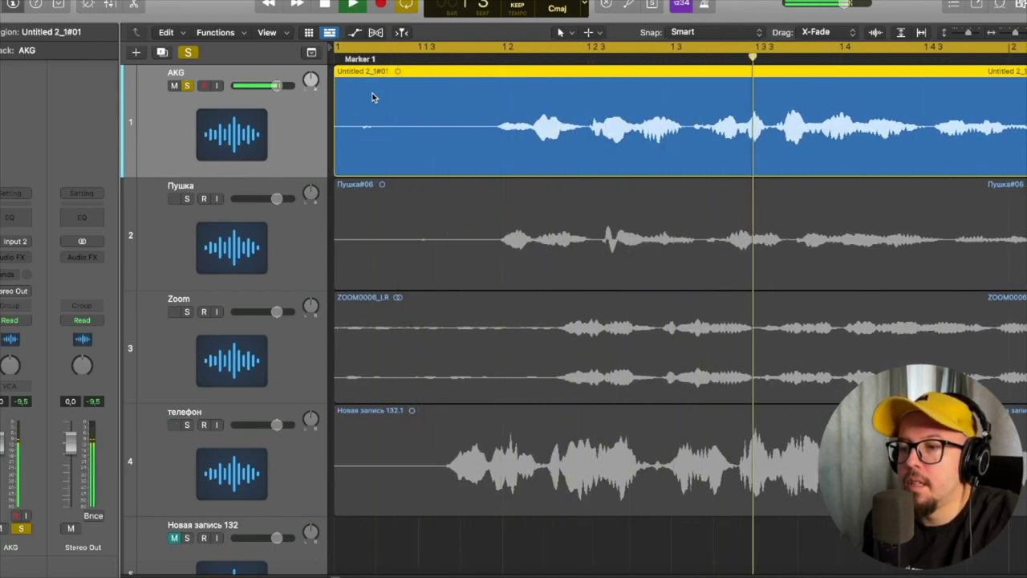
{"action": "scroll", "coordinate": [373, 93], "scroll_direction": "down", "scroll_amount": 5}
{"action": "key", "text": "space"}
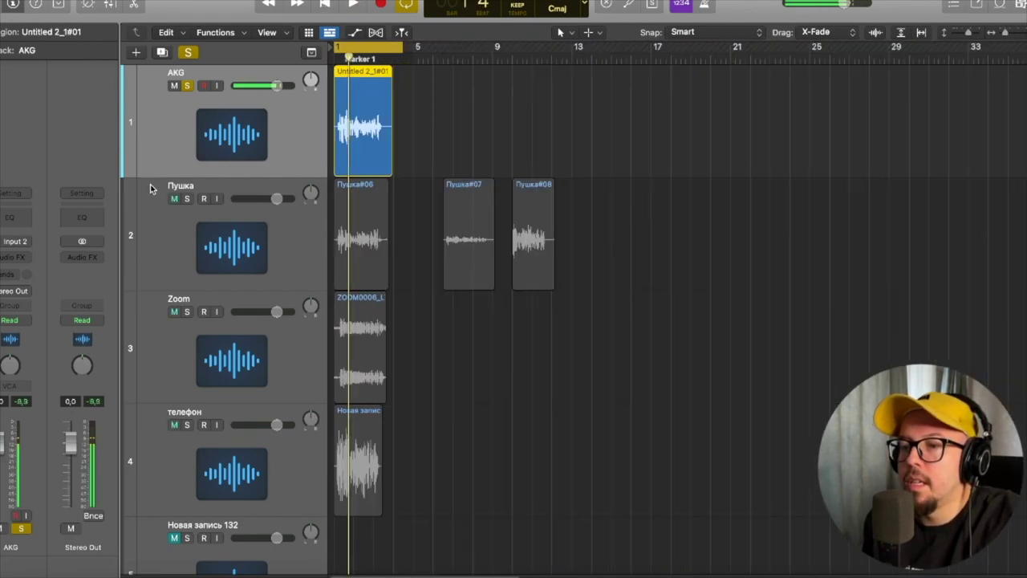
Step: Insert a Compressor with its factory default settings on the AKG track and close its window
{"action": "left_click", "coordinate": [24, 255]}
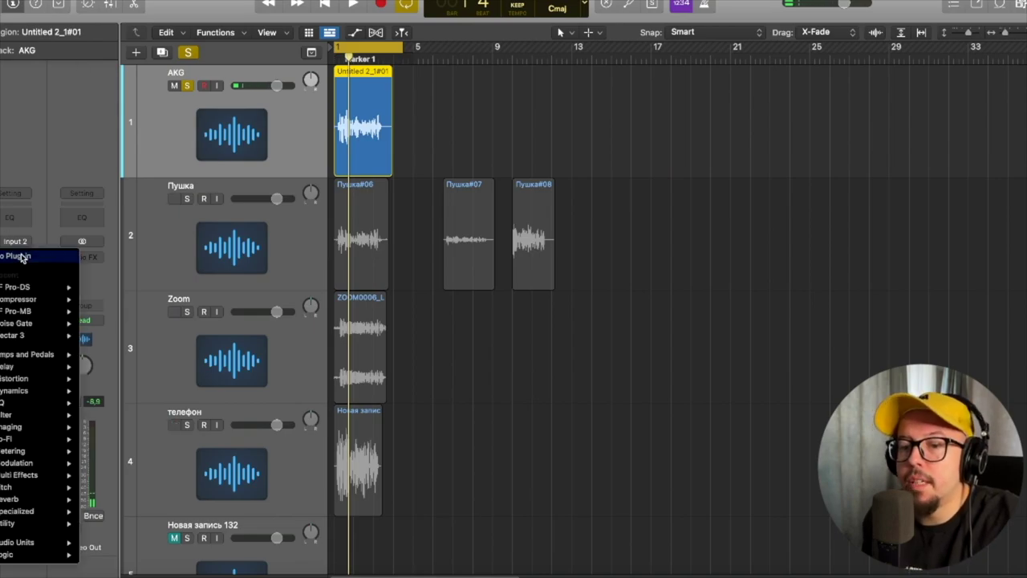
{"action": "mouse_move", "coordinate": [19, 302]}
{"action": "left_click", "coordinate": [99, 298]}
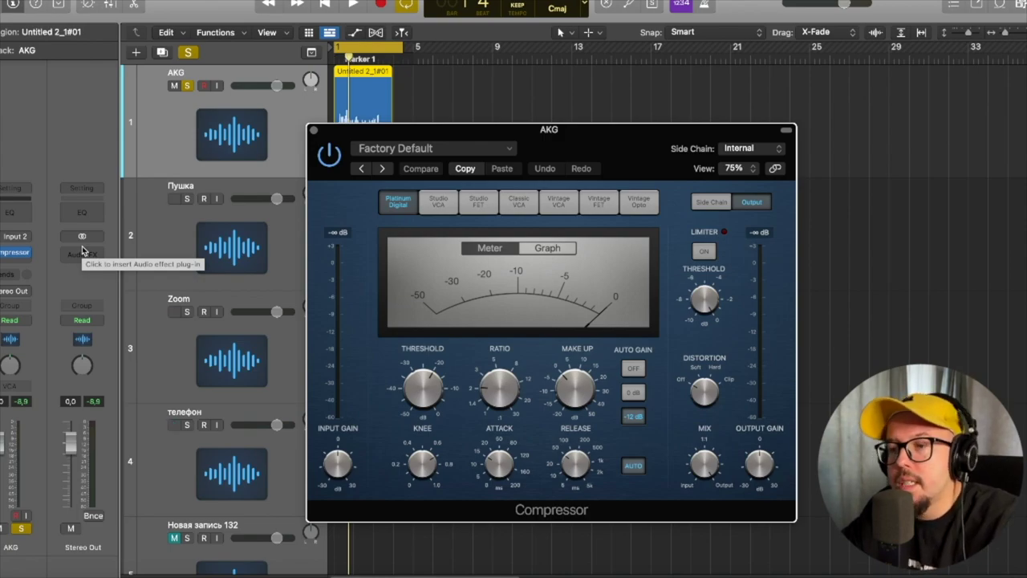
{"action": "left_click", "coordinate": [313, 129]}
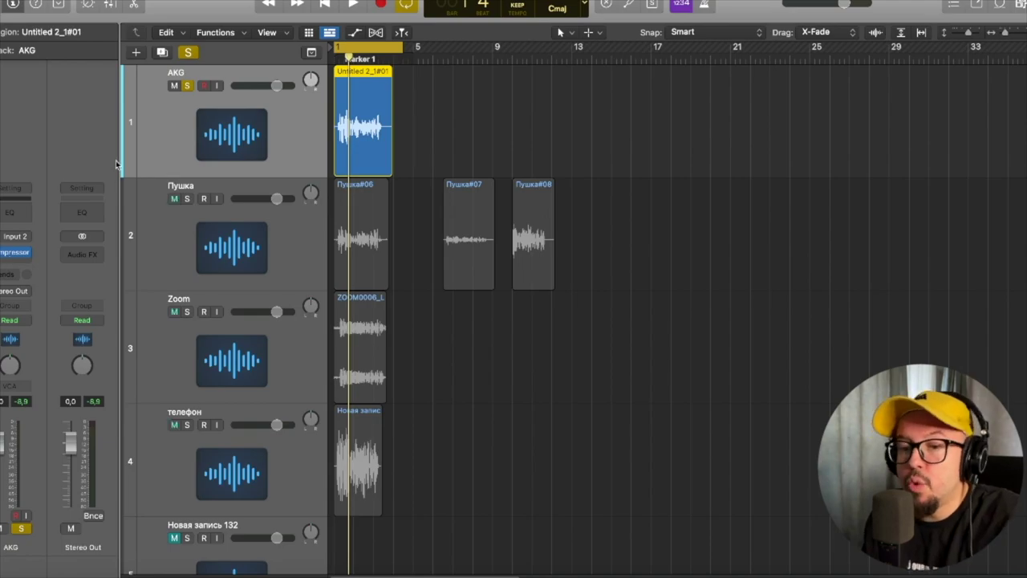
Step: Insert iZotope Nectar 3 on the AKG track after the Compressor
{"action": "left_click", "coordinate": [24, 265]}
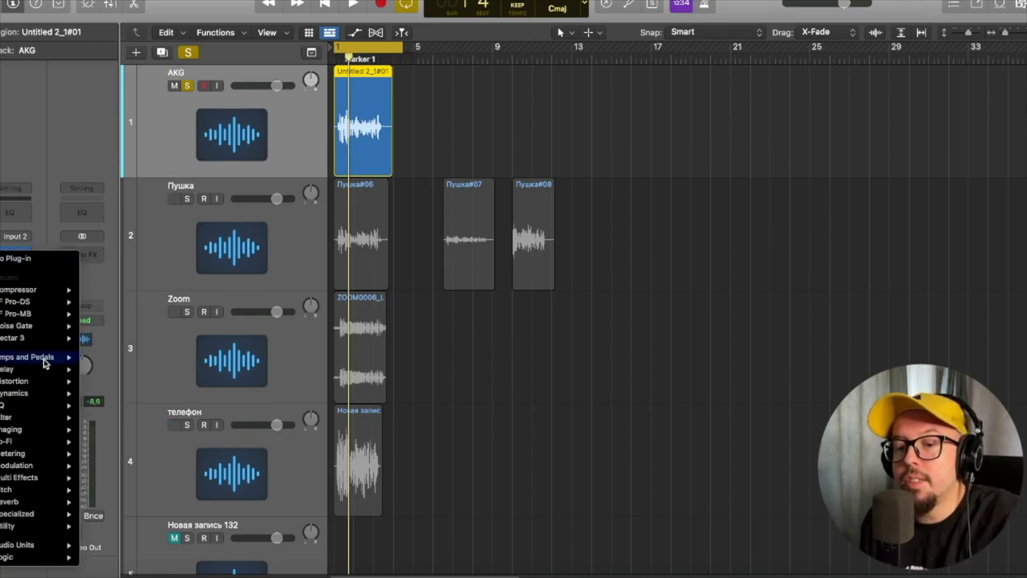
{"action": "mouse_move", "coordinate": [46, 544]}
{"action": "mouse_move", "coordinate": [120, 356]}
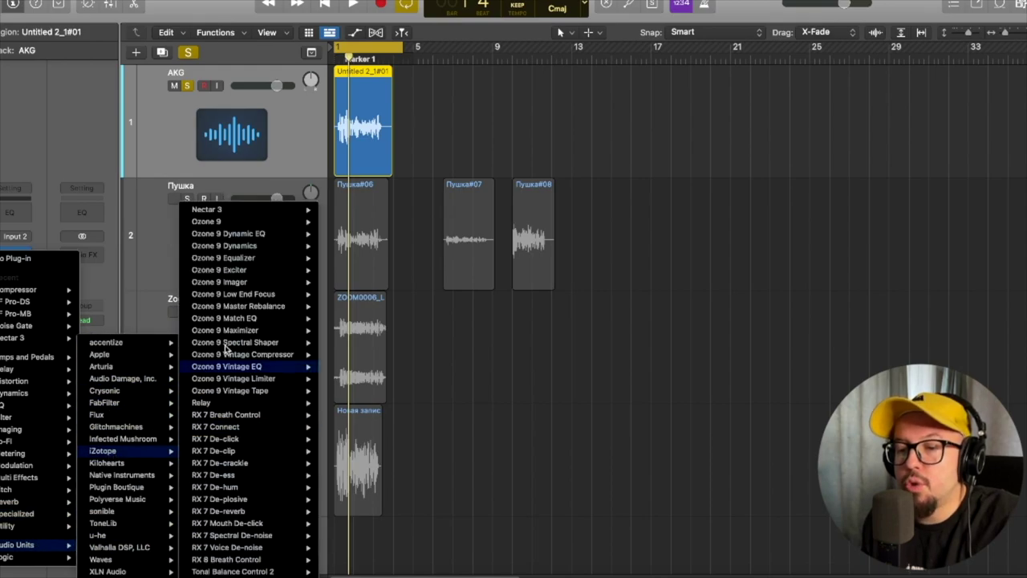
{"action": "left_click", "coordinate": [315, 169]}
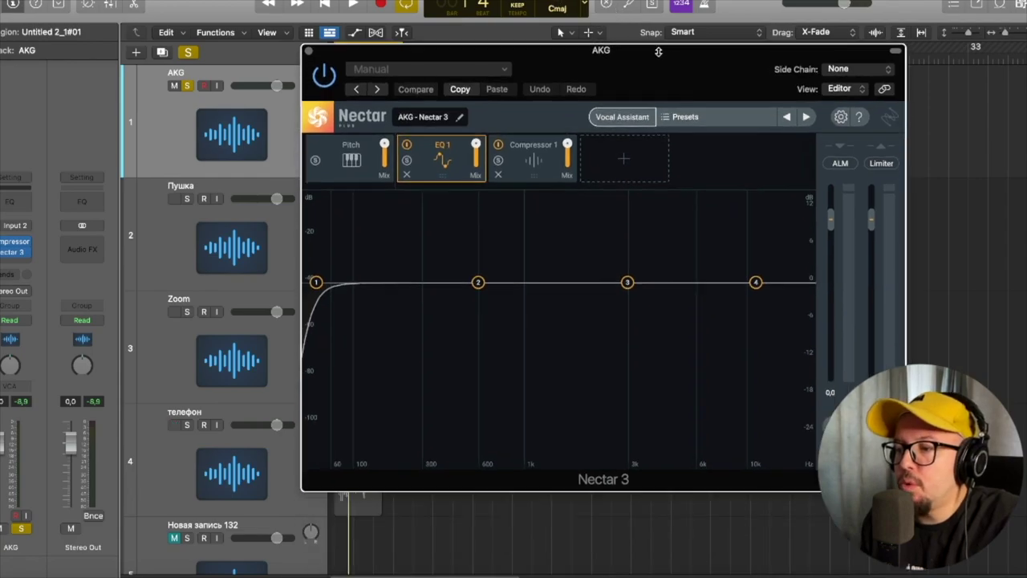
Step: Load the Home Voiceover Enhancer preset from Voice Over & Dialogue in Nectar 3 and move the plug-in window clear of the AKG region
{"action": "left_click", "coordinate": [707, 118]}
{"action": "scroll", "coordinate": [683, 241], "scroll_direction": "down", "scroll_amount": 5}
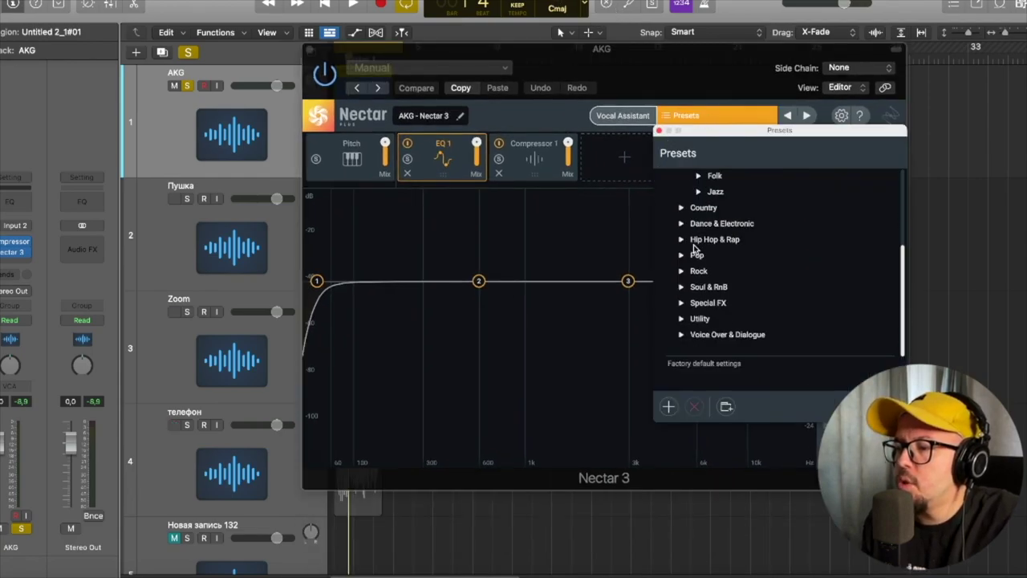
{"action": "left_click", "coordinate": [681, 334]}
{"action": "scroll", "coordinate": [750, 309], "scroll_direction": "down", "scroll_amount": 4}
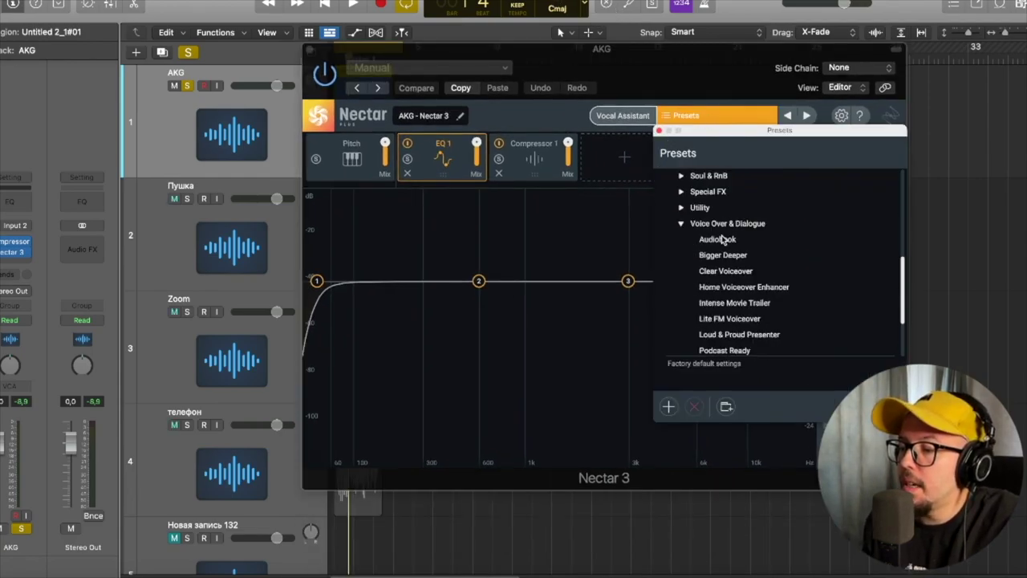
{"action": "left_click", "coordinate": [726, 286]}
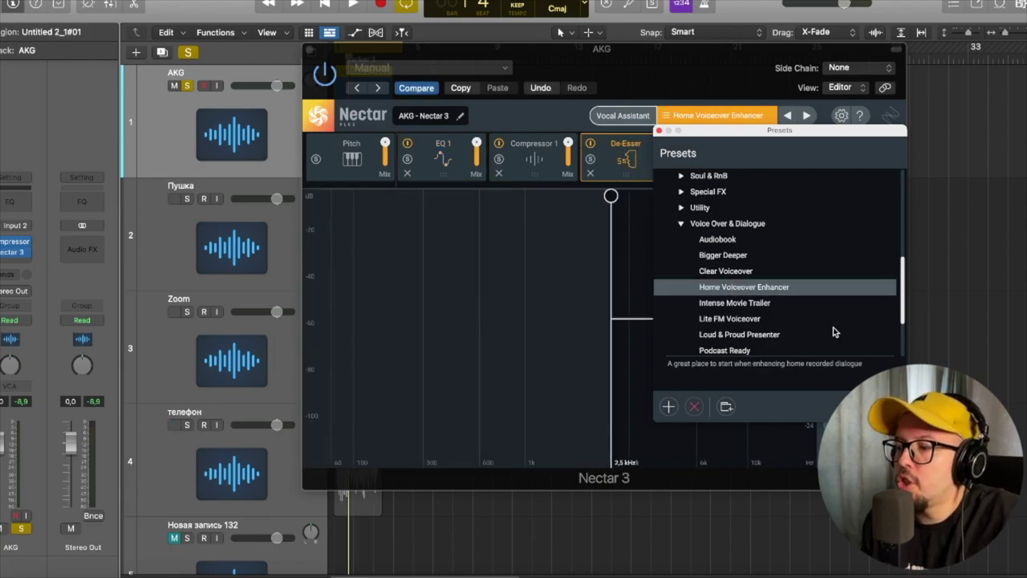
{"action": "left_click", "coordinate": [439, 58]}
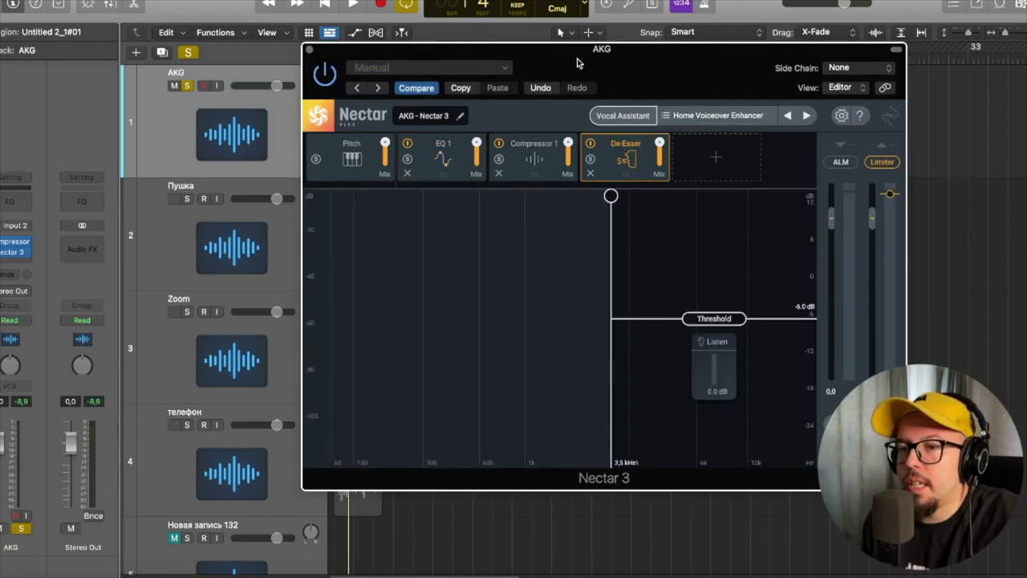
{"action": "left_click_drag", "start_coordinate": [576, 63], "coordinate": [672, 85]}
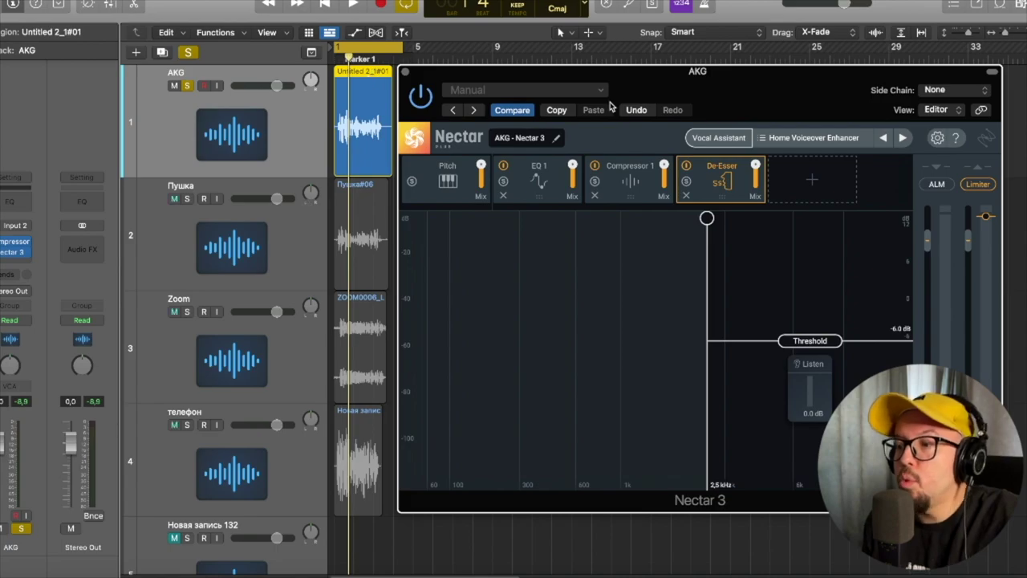
Step: Play the AKG track with Nectar 3 active and then bypassed to compare the sound
{"action": "key", "text": "space"}
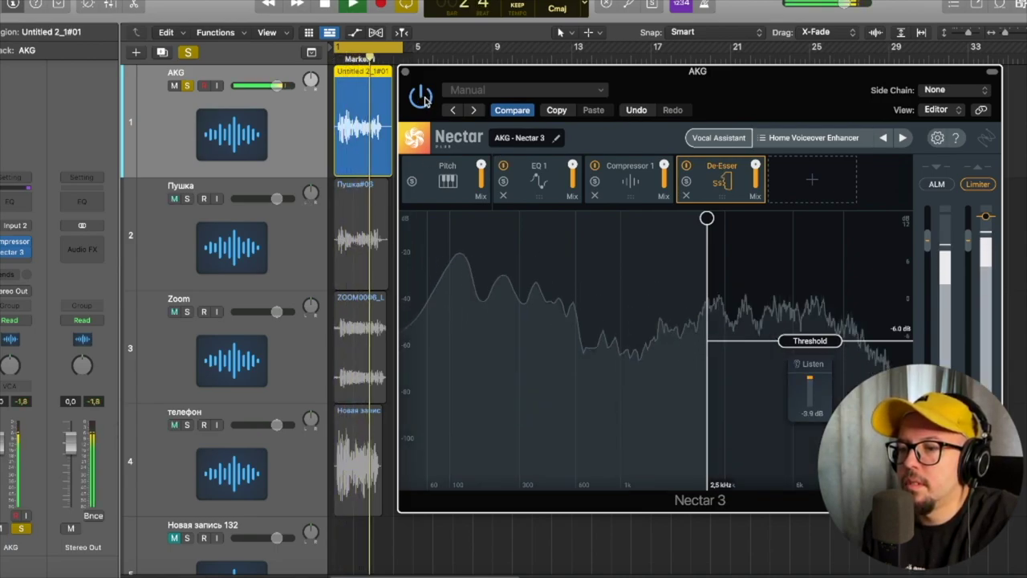
{"action": "key", "text": "space"}
{"action": "key", "text": "space"}
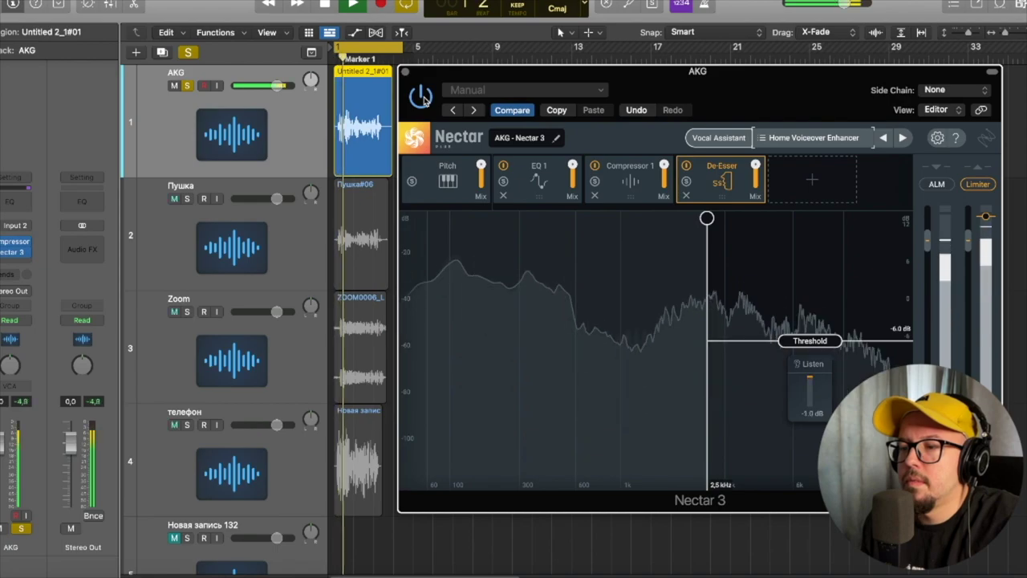
{"action": "key", "text": "space"}
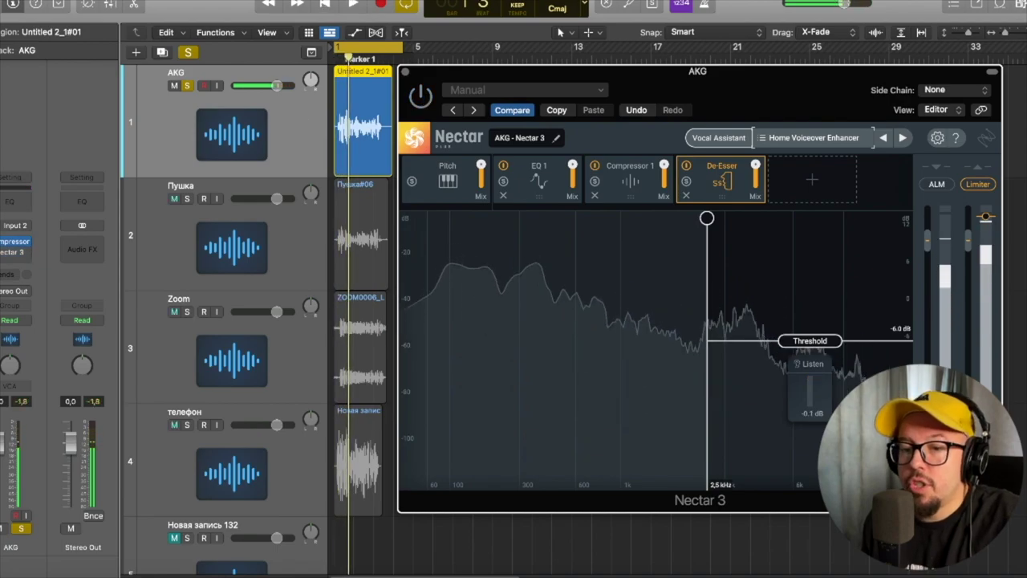
Step: Open the AKG region in the RX editor and select the speech-free noise after the voice, from 7.000 to 7.751 s
{"action": "left_click", "coordinate": [65, 2]}
{"action": "mouse_move", "coordinate": [100, 1]}
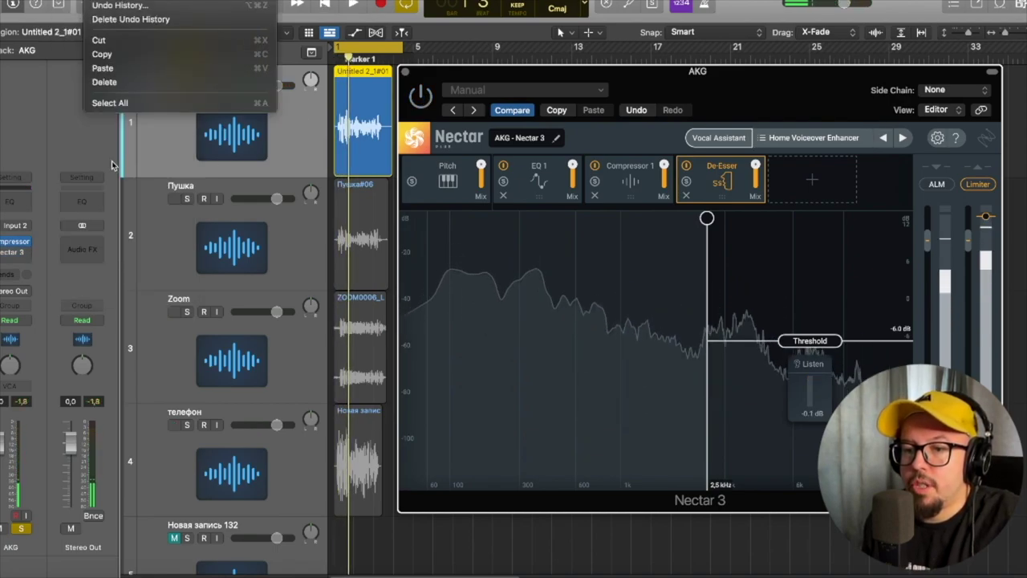
{"action": "left_click", "coordinate": [146, 415]}
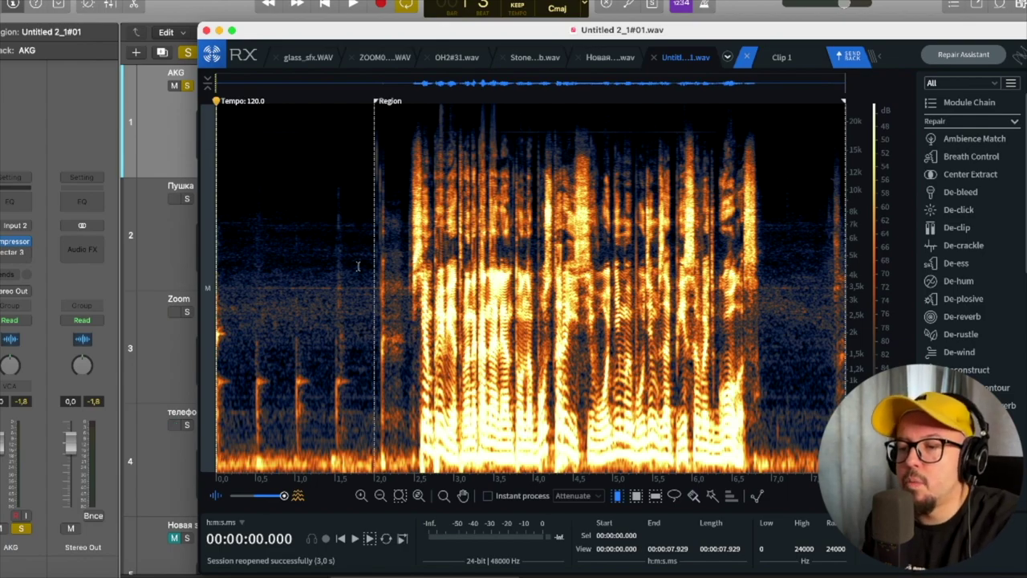
{"action": "left_click_drag", "start_coordinate": [382, 282], "coordinate": [215, 282]}
{"action": "left_click_drag", "start_coordinate": [771, 280], "coordinate": [831, 280]}
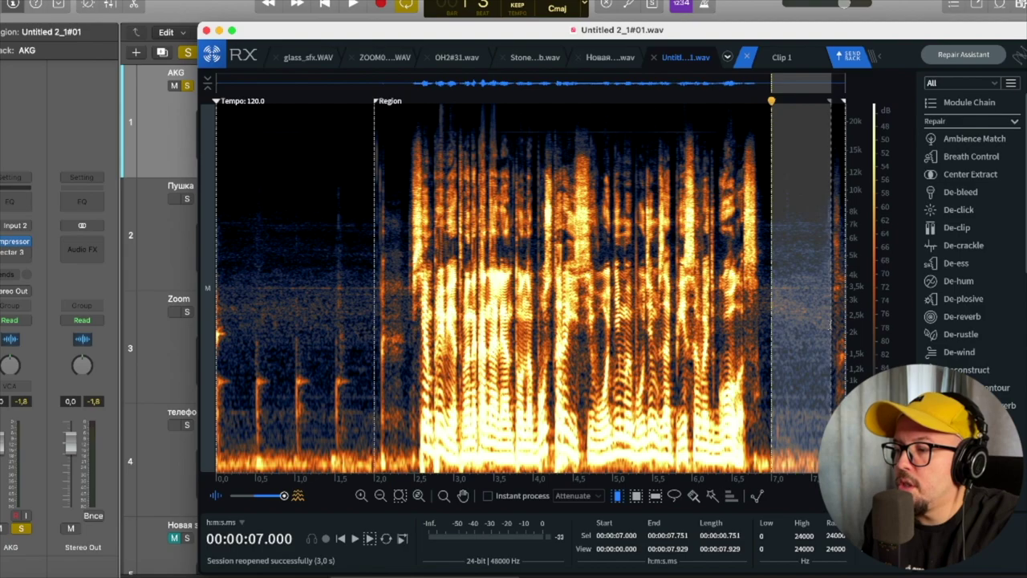
{"action": "scroll", "coordinate": [969, 357], "scroll_direction": "down", "scroll_amount": 6}
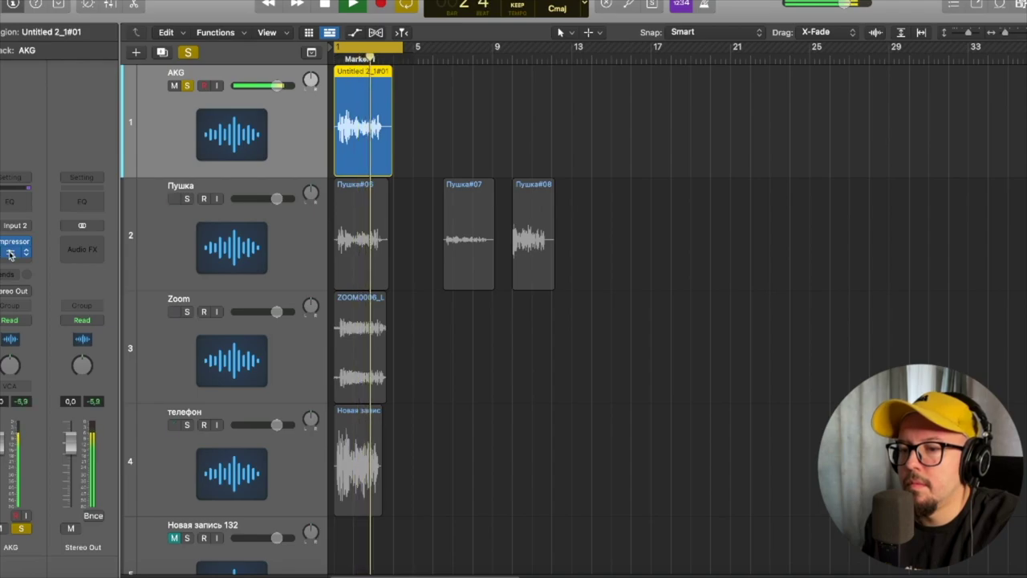
Step: Stop playback and trim the start and end of the AKG region close to the speech
{"action": "key", "text": "space"}
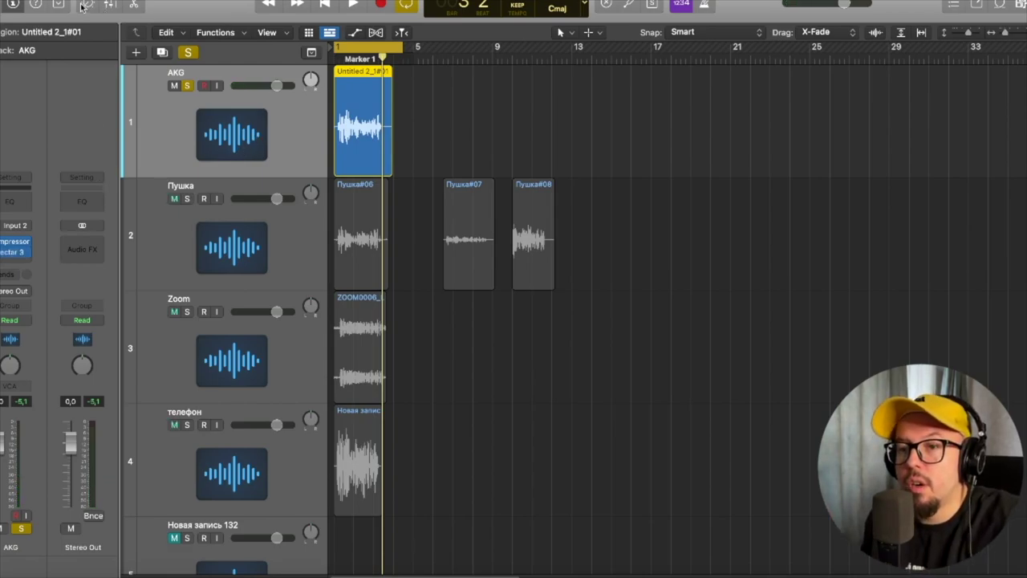
{"action": "key", "text": "super+Right"}
{"action": "key", "text": "super+Right"}
{"action": "key", "text": "super+Right"}
{"action": "key", "text": "super+Right"}
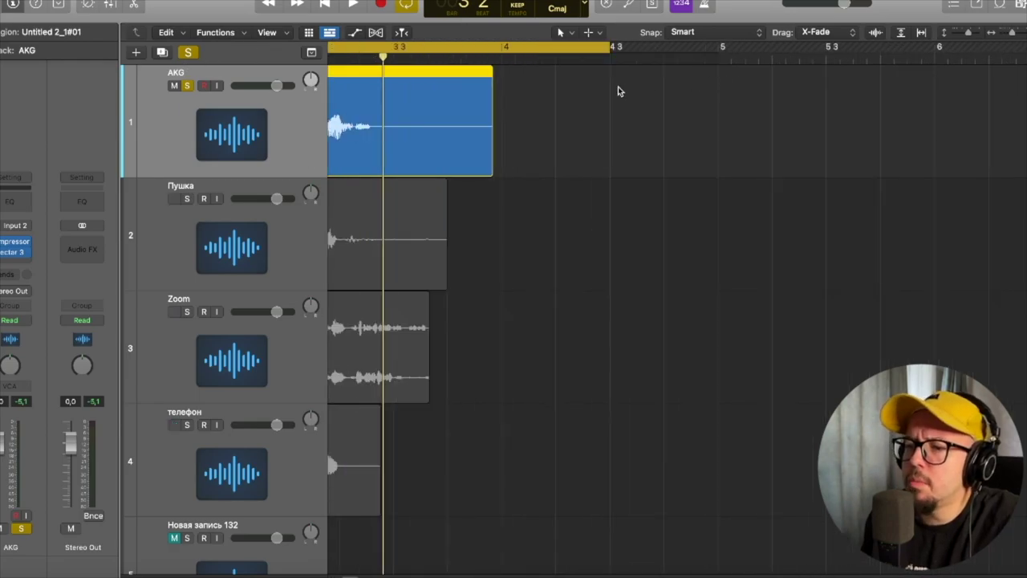
{"action": "key", "text": "super+Left"}
{"action": "key", "text": "super+Left"}
{"action": "key", "text": "super+Left"}
{"action": "key", "text": "super+Left"}
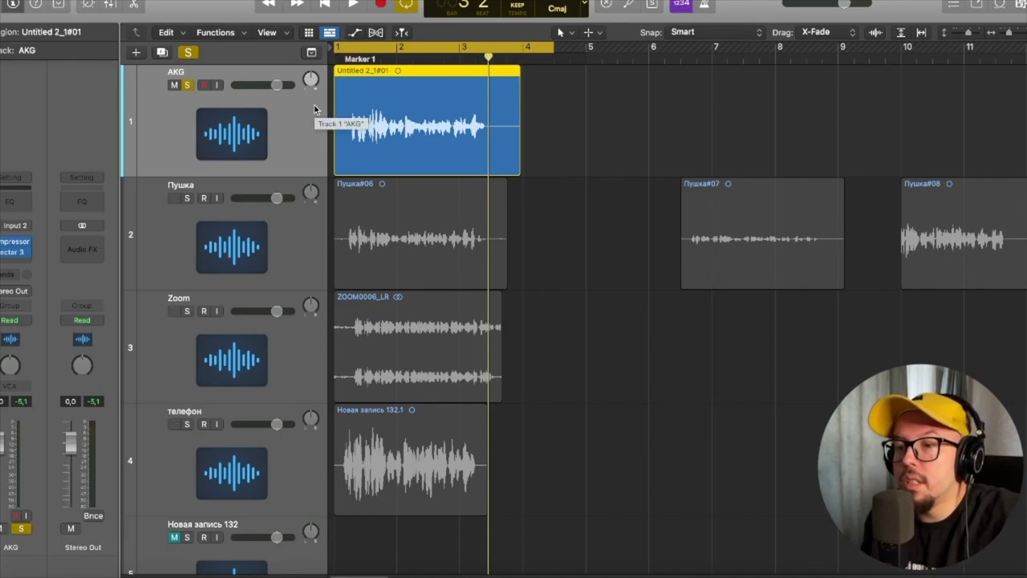
{"action": "left_click_drag", "start_coordinate": [337, 128], "coordinate": [342, 128]}
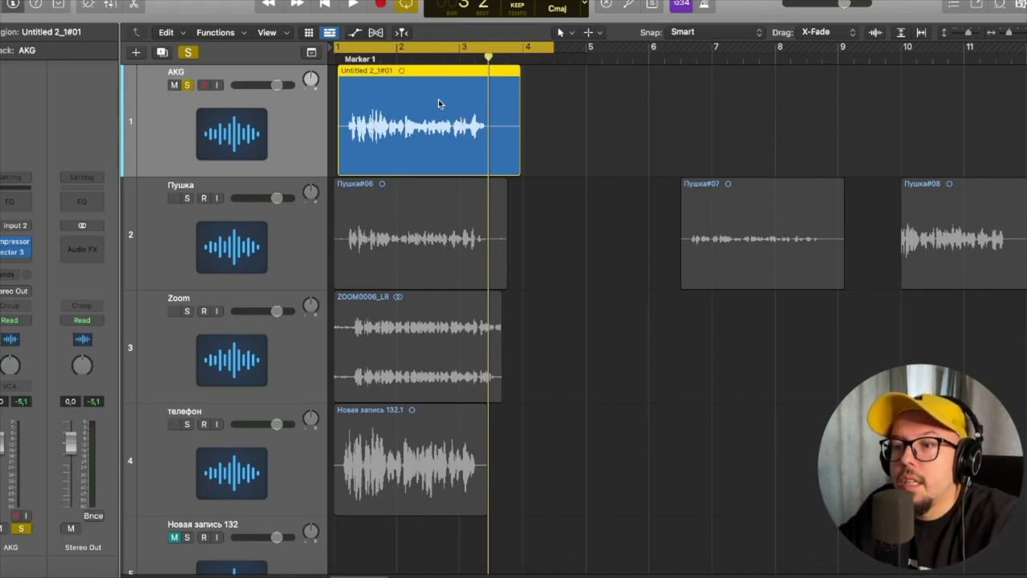
{"action": "left_click_drag", "start_coordinate": [518, 122], "coordinate": [494, 130]}
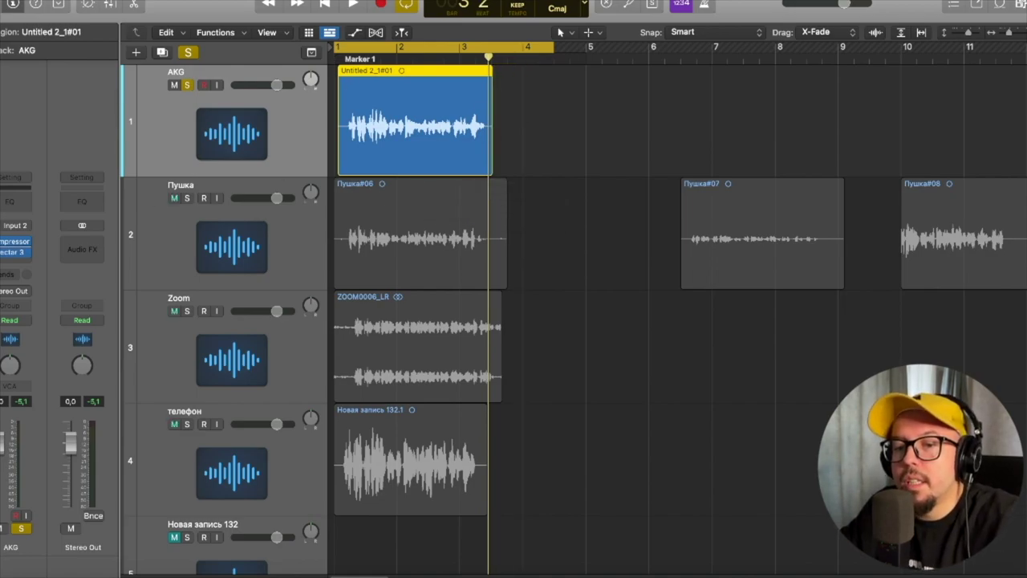
Step: Open the Nectar 3 window on the AKG track
{"action": "left_click", "coordinate": [10, 250]}
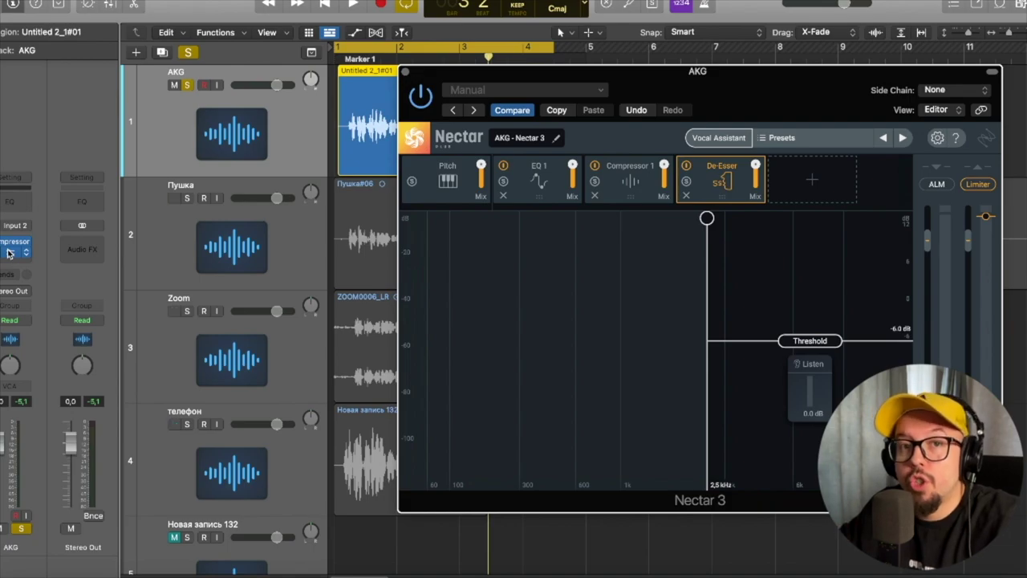